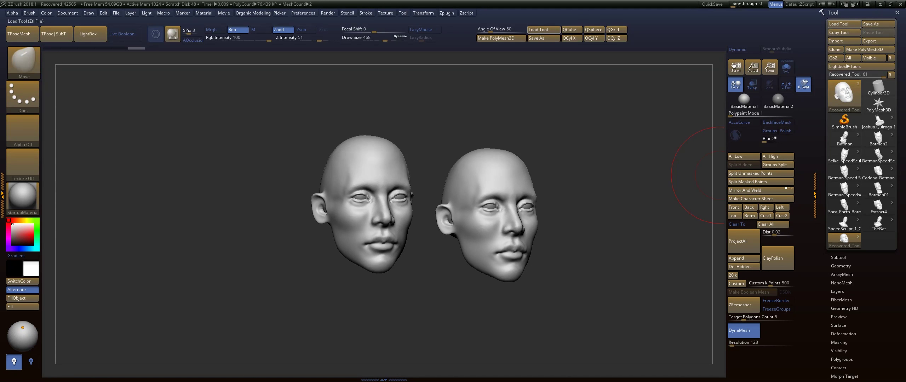
# Step: Isolate the head, then raise the skull top and push the back of the skull out with Move
pyautogui.hotkey('ctrl', 'n')
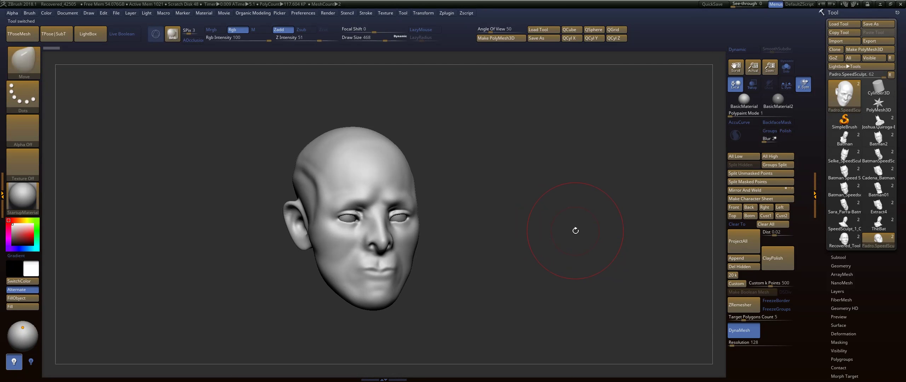
pyautogui.moveTo(577, 229); pyautogui.dragTo(596, 225)
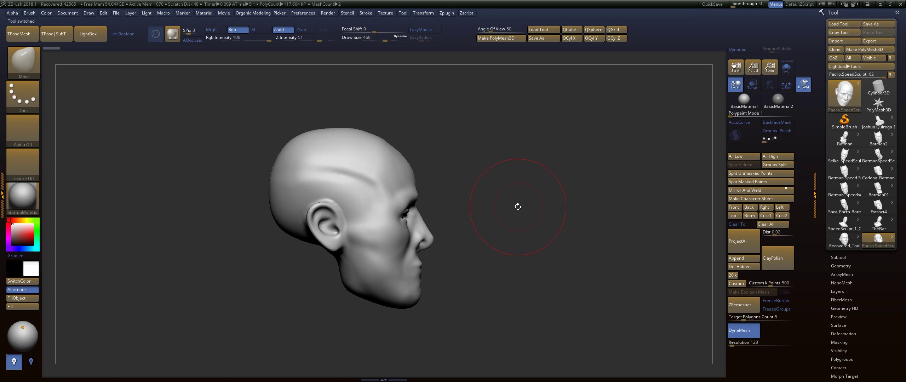
pyautogui.moveTo(513, 208)
pyautogui.mouseDown()
pyautogui.moveTo(470, 196)
pyautogui.moveTo(544, 217)
pyautogui.moveTo(516, 221)
pyautogui.moveTo(563, 209)
pyautogui.mouseUp()
pyautogui.press('s')
pyautogui.moveTo(423, 128); pyautogui.dragTo(457, 123)
pyautogui.moveTo(498, 204); pyautogui.dragTo(493, 211)
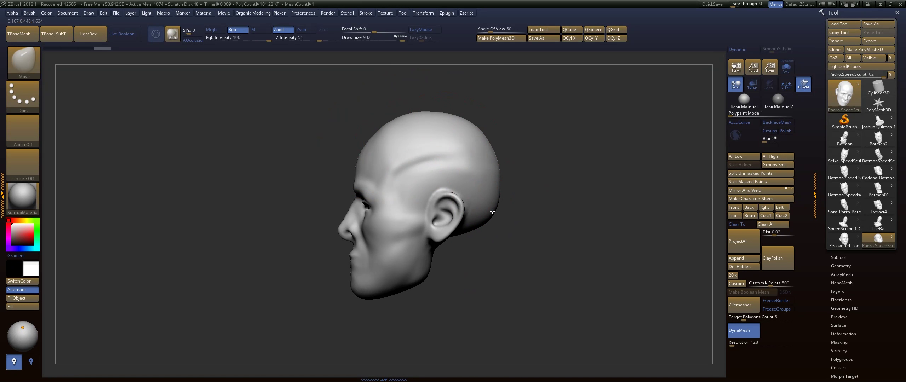
# Step: With a slightly smaller Move brush, push the ear forward and nudge the mesh at its base
pyautogui.press('[')
pyautogui.moveTo(438, 211); pyautogui.dragTo(430, 214)
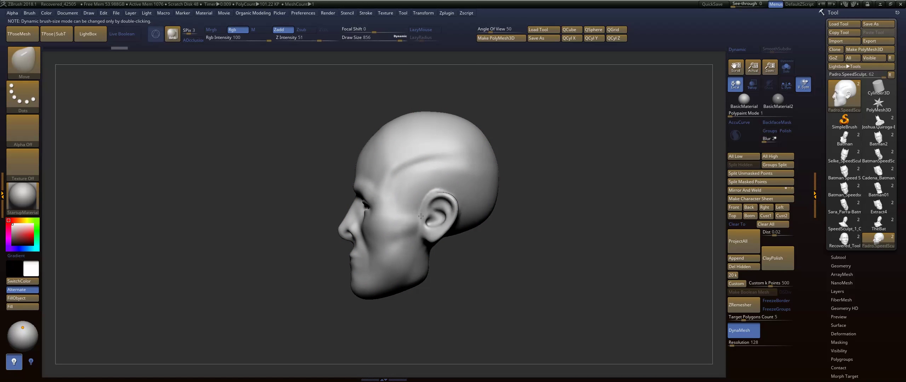
pyautogui.keyDown('alt'); pyautogui.moveTo(471, 273); pyautogui.dragTo(453, 253); pyautogui.keyUp('alt')
pyautogui.press('s')
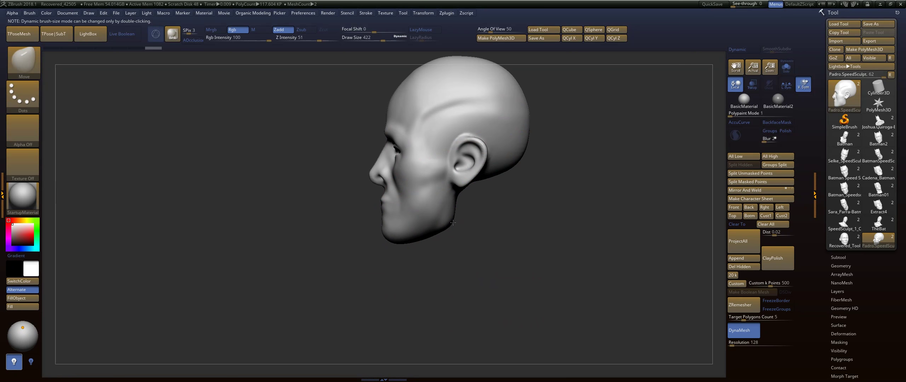
pyautogui.moveTo(453, 222); pyautogui.dragTo(391, 200)
pyautogui.press(']')
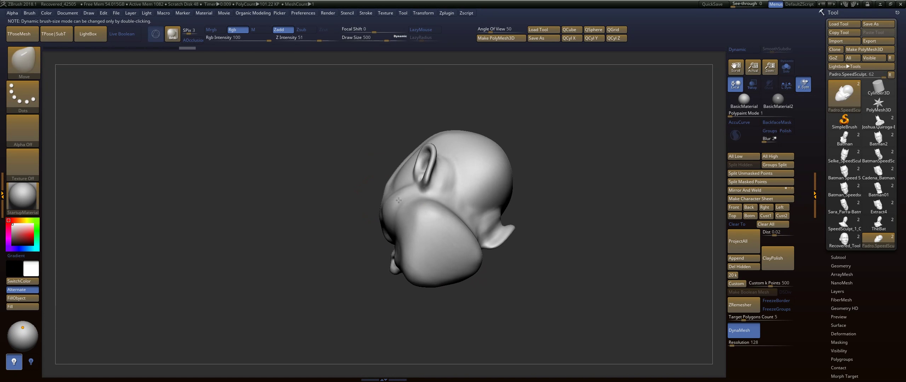
pyautogui.moveTo(445, 193); pyautogui.dragTo(444, 190)
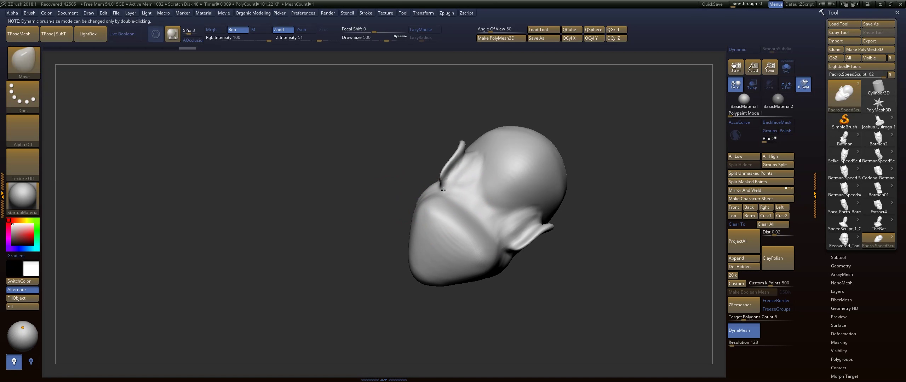
# Step: Orbit from the side and ear round to a frontal view to check the skull shape
pyautogui.press('s')
pyautogui.moveTo(426, 250)
pyautogui.mouseDown()
pyautogui.moveTo(377, 272)
pyautogui.moveTo(540, 248)
pyautogui.moveTo(370, 195)
pyautogui.mouseUp()
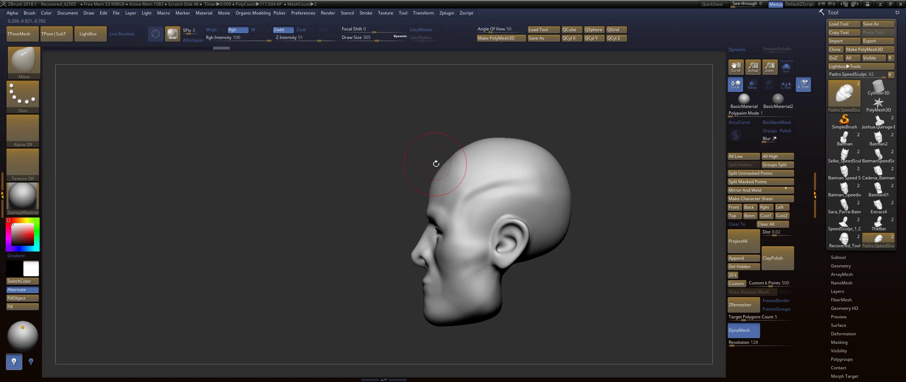
pyautogui.press('s')
pyautogui.moveTo(462, 136); pyautogui.dragTo(467, 135)
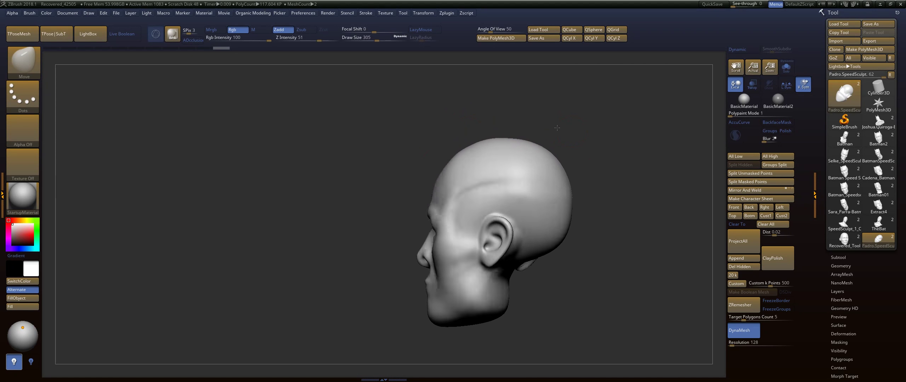
pyautogui.moveTo(562, 127)
pyautogui.mouseDown()
pyautogui.moveTo(621, 139)
pyautogui.moveTo(587, 208)
pyautogui.moveTo(553, 197)
pyautogui.moveTo(531, 165)
pyautogui.moveTo(457, 215)
pyautogui.mouseUp()
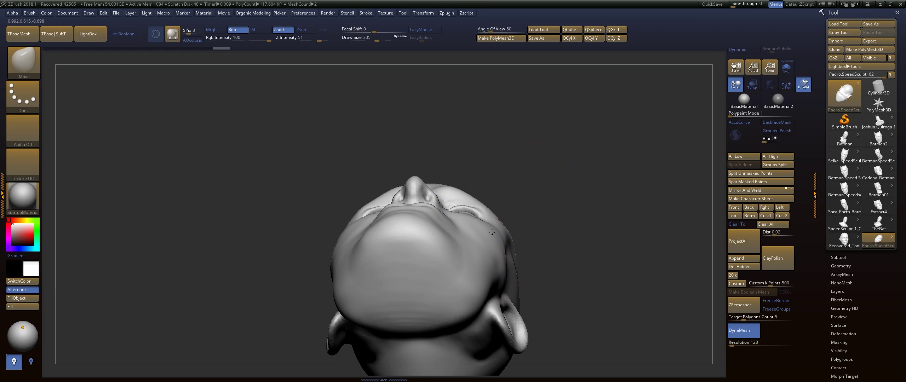
# Step: Pull the cheek and ear silhouette slightly outward with a larger Move brush
pyautogui.press(']')
pyautogui.press(']')
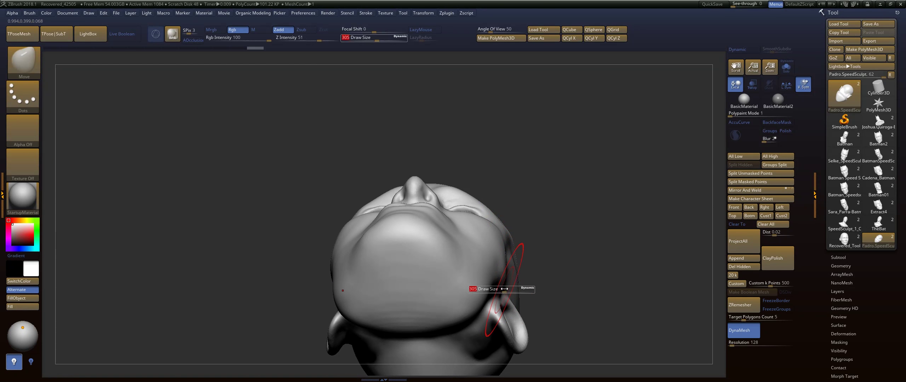
pyautogui.moveTo(510, 289); pyautogui.dragTo(518, 291)
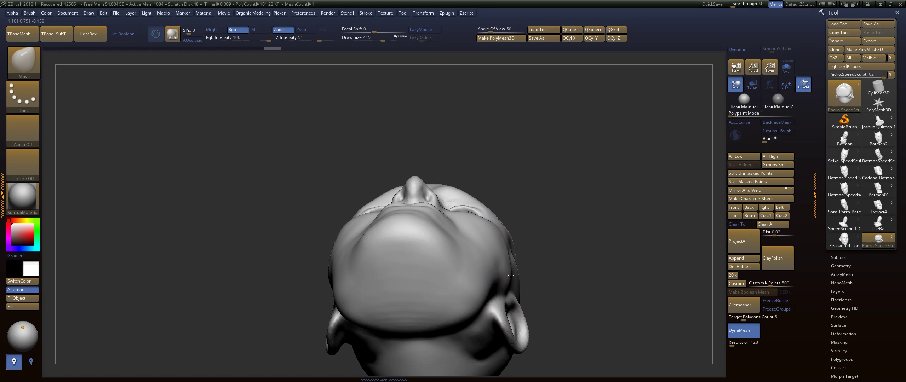
pyautogui.moveTo(477, 270); pyautogui.dragTo(481, 267)
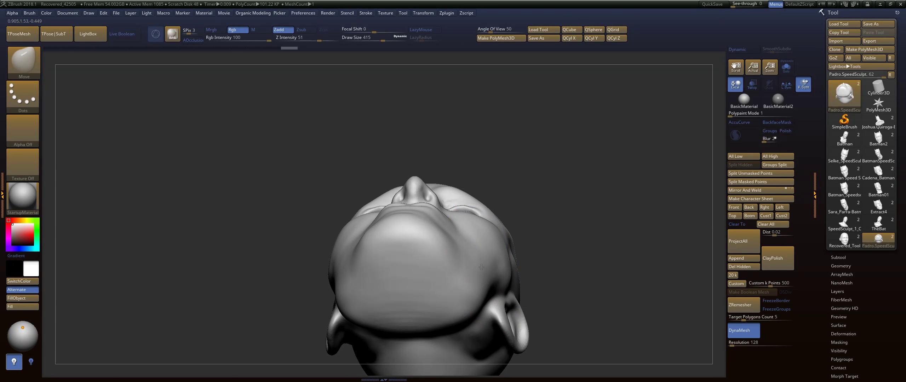
pyautogui.moveTo(549, 180); pyautogui.dragTo(425, 202)
pyautogui.press('[')
pyautogui.press('[')
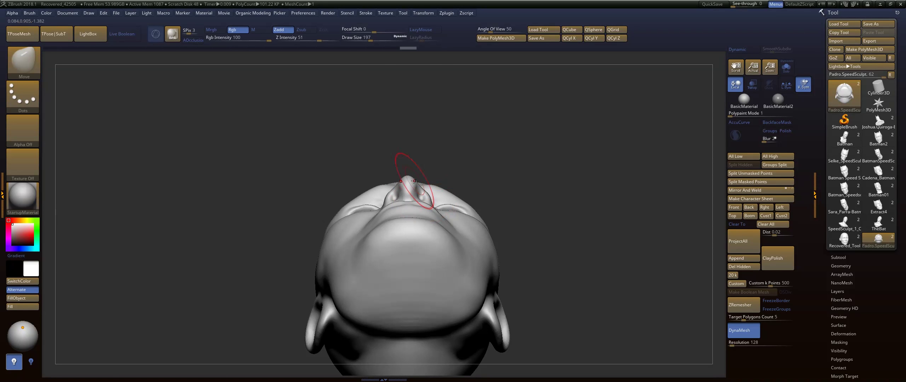
# Step: Orbit to a three-quarter front view and select DamStandard with Zsub and LazyMouse enabled
pyautogui.moveTo(418, 181)
pyautogui.mouseDown()
pyautogui.moveTo(528, 237)
pyautogui.moveTo(364, 174)
pyautogui.moveTo(474, 201)
pyautogui.mouseUp()
pyautogui.press('s')
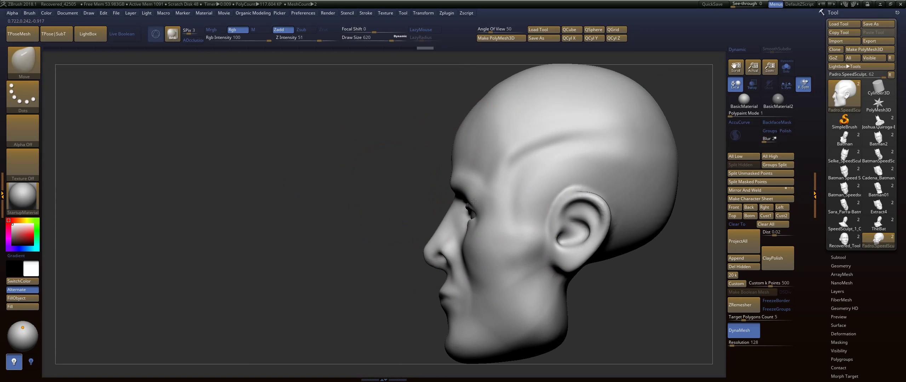
pyautogui.moveTo(412, 216)
pyautogui.mouseDown()
pyautogui.moveTo(364, 206)
pyautogui.moveTo(599, 240)
pyautogui.moveTo(619, 229)
pyautogui.moveTo(445, 212)
pyautogui.moveTo(456, 215)
pyautogui.moveTo(533, 155)
pyautogui.moveTo(616, 188)
pyautogui.moveTo(643, 174)
pyautogui.moveTo(530, 188)
pyautogui.mouseUp()
pyautogui.press('b')
pyautogui.press('d')
pyautogui.press('s')
pyautogui.press('s')
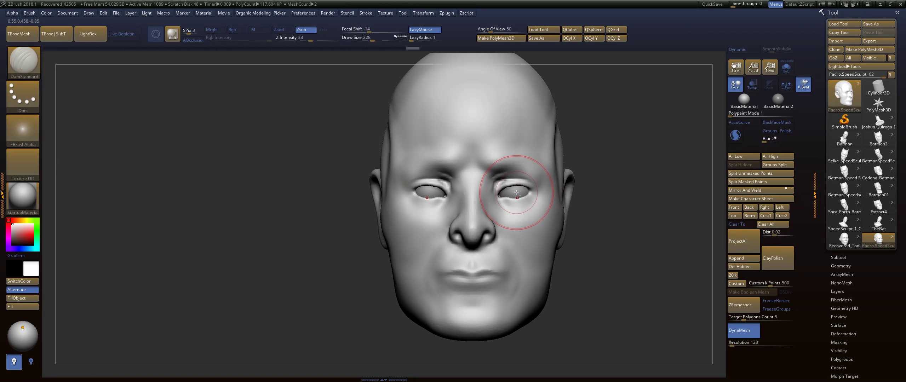
pyautogui.keyDown('alt'); pyautogui.click(528, 189); pyautogui.keyUp('alt')
pyautogui.click(756, 84)
pyautogui.moveTo(654, 105)
pyautogui.mouseDown()
pyautogui.moveTo(635, 148)
pyautogui.moveTo(596, 151)
pyautogui.moveTo(535, 200)
pyautogui.mouseUp()
pyautogui.press('w')
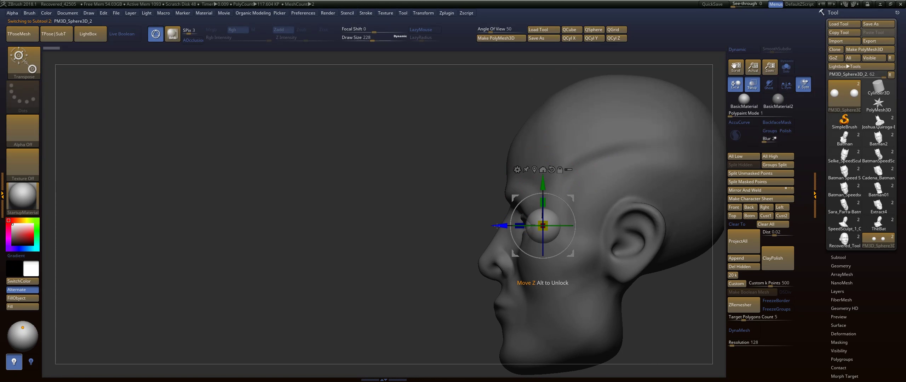
pyautogui.keyDown('shift'); pyautogui.moveTo(384, 217); pyautogui.dragTo(336, 233); pyautogui.keyUp('shift')
pyautogui.press('q')
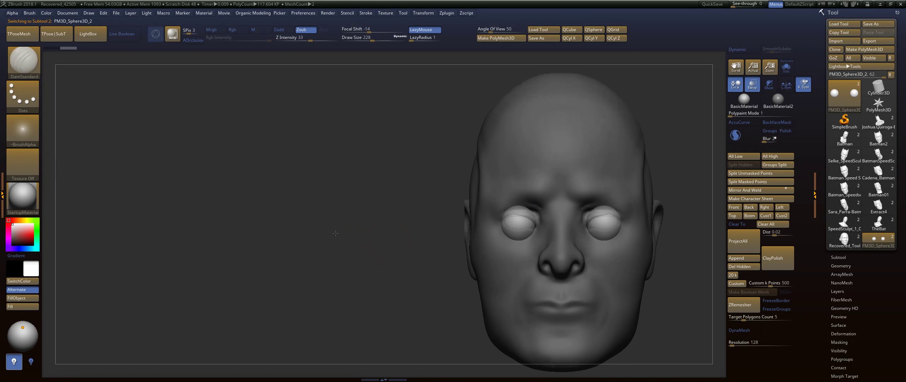
pyautogui.moveTo(659, 149)
pyautogui.keyDown('alt'); pyautogui.mouseDown()
pyautogui.moveTo(558, 142)
pyautogui.moveTo(565, 162)
pyautogui.mouseUp(); pyautogui.keyUp('alt')
pyautogui.keyDown('alt'); pyautogui.click(533, 151); pyautogui.keyUp('alt')
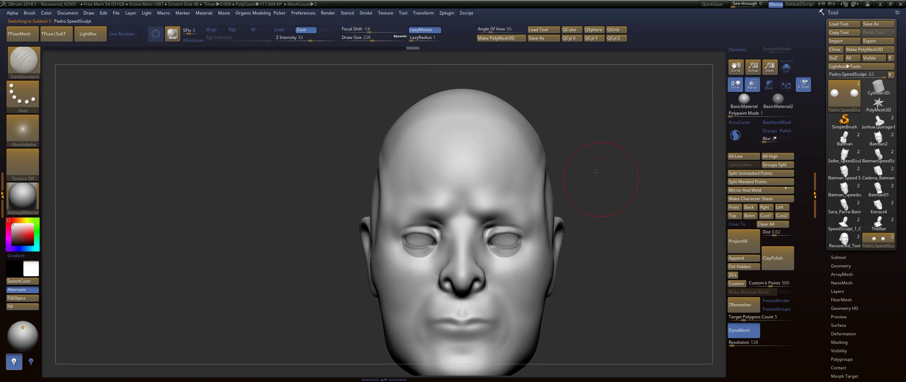
pyautogui.click(753, 85)
pyautogui.moveTo(662, 114)
pyautogui.mouseDown()
pyautogui.moveTo(592, 152)
pyautogui.moveTo(585, 250)
pyautogui.moveTo(578, 250)
pyautogui.mouseUp()
# Step: Select the Move brush, enlarge it, and shift the surface near the ear and skull edge
pyautogui.press('b')
pyautogui.press('m')
pyautogui.press('v')
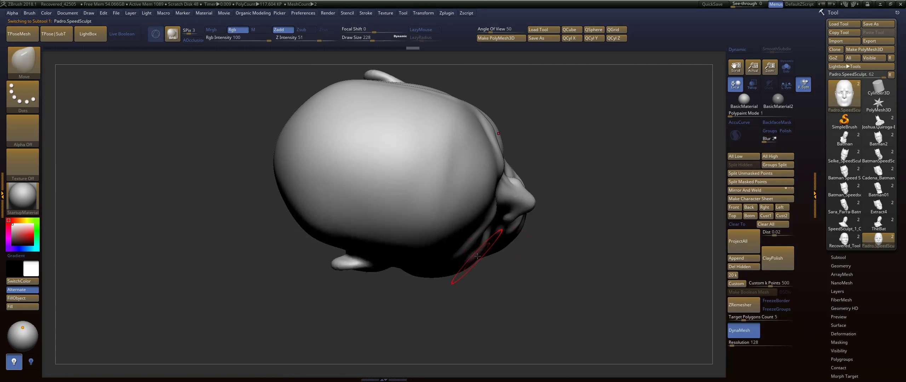
pyautogui.press('s')
pyautogui.moveTo(443, 244)
pyautogui.mouseDown()
pyautogui.moveTo(463, 243)
pyautogui.moveTo(473, 257)
pyautogui.mouseUp()
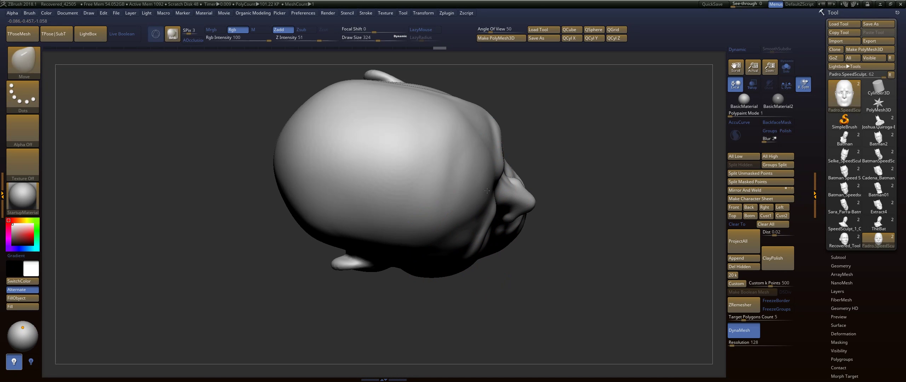
pyautogui.press('shift')
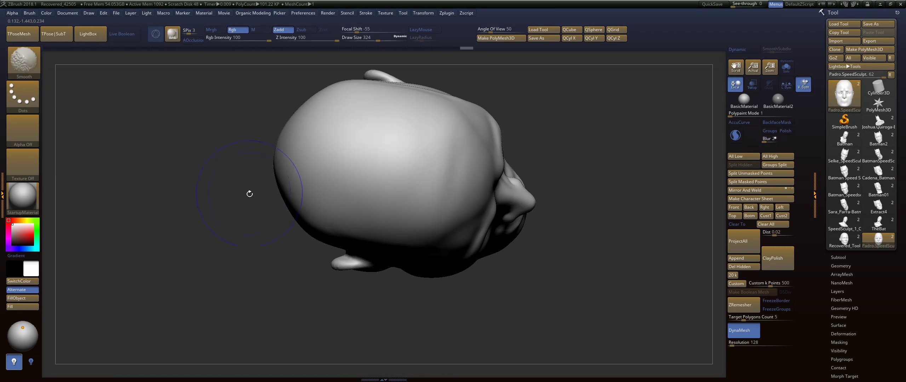
# Step: At draw size 525, even the top contour and reshape the left side of the cranium
pyautogui.keyDown('shift'); pyautogui.moveTo(250, 194); pyautogui.dragTo(255, 220); pyautogui.keyUp('shift')
pyautogui.moveTo(269, 257)
pyautogui.mouseDown()
pyautogui.moveTo(581, 171)
pyautogui.moveTo(625, 292)
pyautogui.mouseUp()
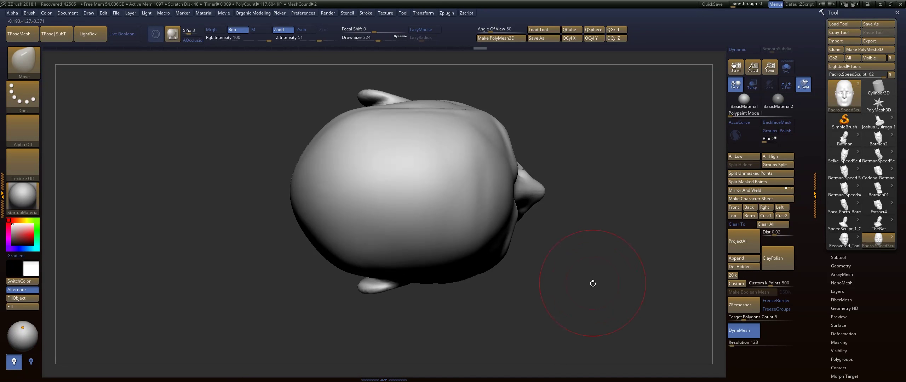
pyautogui.press('s')
pyautogui.moveTo(465, 135); pyautogui.dragTo(467, 135)
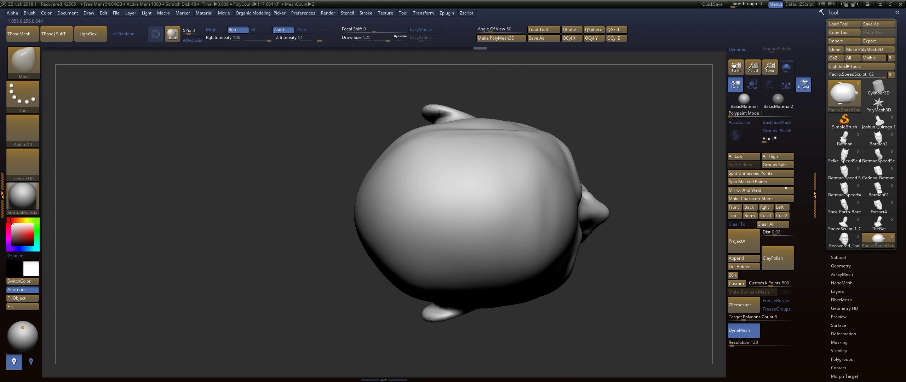
pyautogui.moveTo(429, 114); pyautogui.dragTo(423, 118)
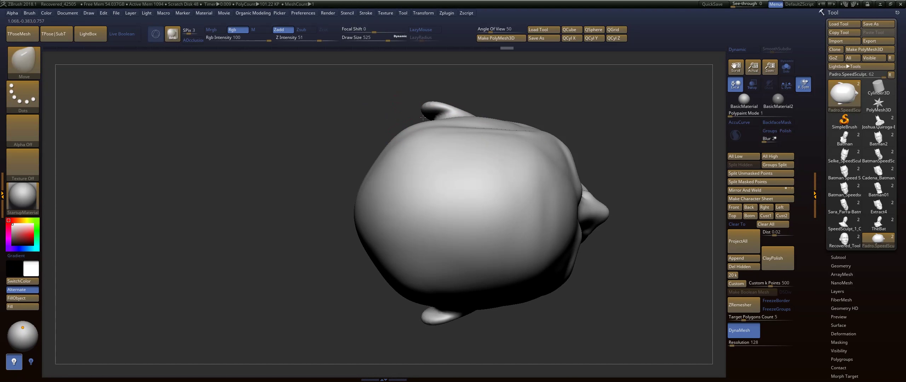
pyautogui.moveTo(374, 158); pyautogui.dragTo(367, 156)
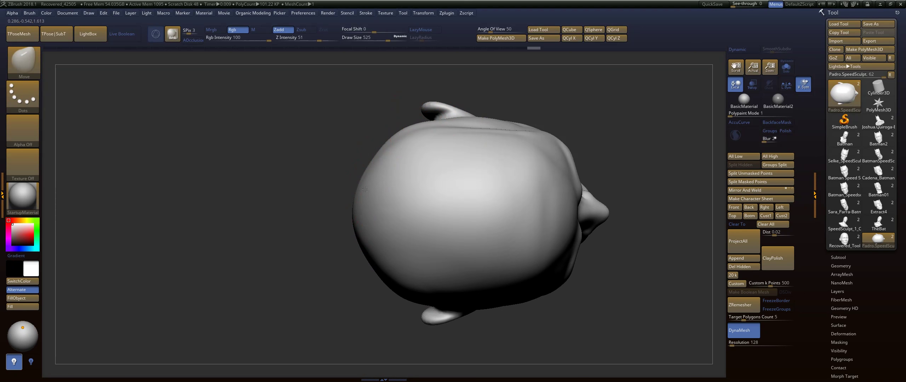
pyautogui.moveTo(364, 189); pyautogui.dragTo(370, 189)
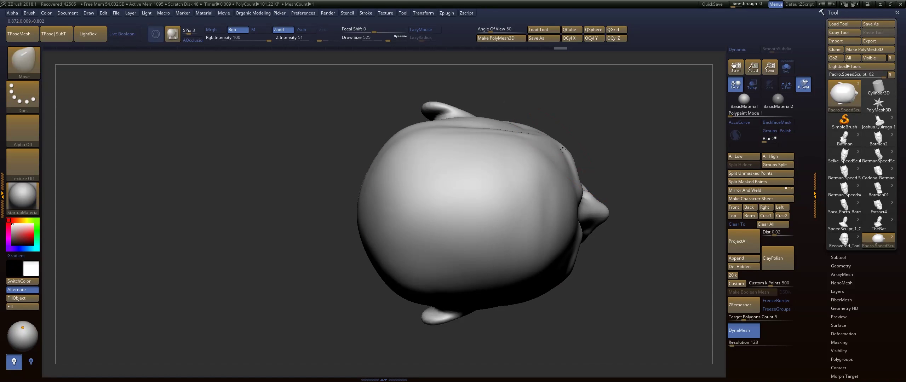
pyautogui.moveTo(636, 145)
pyautogui.mouseDown()
pyautogui.moveTo(661, 124)
pyautogui.moveTo(650, 204)
pyautogui.moveTo(475, 222)
pyautogui.moveTo(471, 204)
pyautogui.moveTo(518, 212)
pyautogui.mouseUp()
pyautogui.press('s')
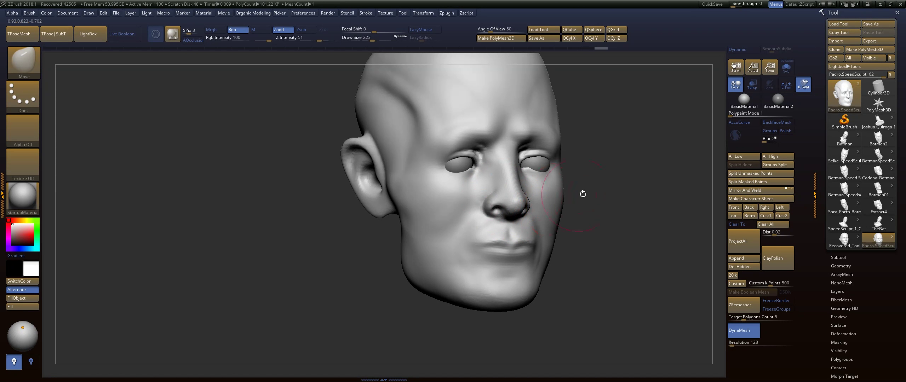
# Step: At draw size 517 in right profile, pull the chin and jaw underside downward
pyautogui.moveTo(584, 194)
pyautogui.mouseDown()
pyautogui.moveTo(507, 202)
pyautogui.moveTo(551, 143)
pyautogui.mouseUp()
pyautogui.press('s')
pyautogui.moveTo(573, 219); pyautogui.dragTo(593, 219)
pyautogui.moveTo(502, 269); pyautogui.dragTo(509, 288)
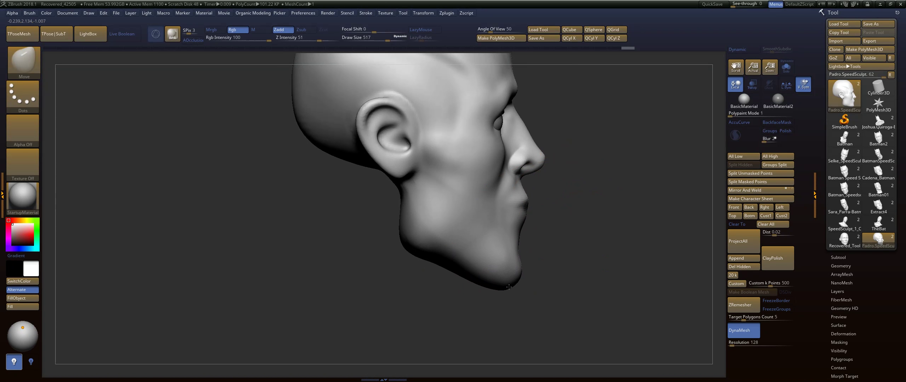
pyautogui.moveTo(441, 261); pyautogui.dragTo(440, 276)
# Step: Orbit to a three-quarter view and shrink the brush to draw size 87
pyautogui.moveTo(580, 210)
pyautogui.mouseDown()
pyautogui.moveTo(495, 190)
pyautogui.moveTo(518, 194)
pyautogui.mouseUp()
pyautogui.press('s')
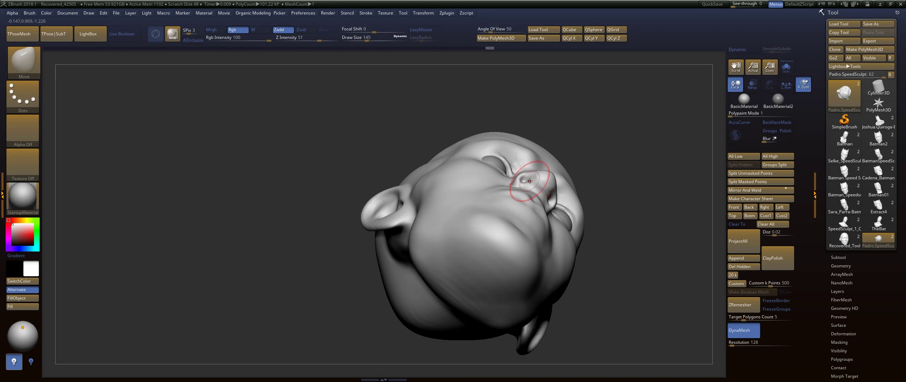
pyautogui.press('s')
pyautogui.moveTo(533, 181); pyautogui.dragTo(524, 181)
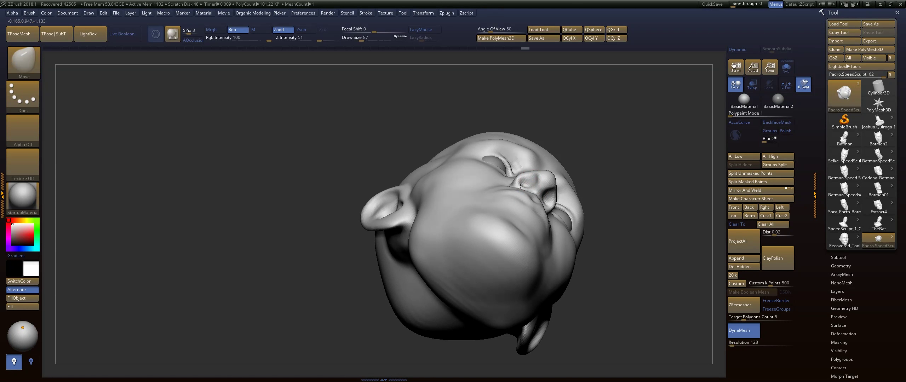
# Step: Turn the head to side profile and select the FormSoft brush
pyautogui.keyDown('shift'); pyautogui.moveTo(613, 148); pyautogui.dragTo(610, 180); pyautogui.keyUp('shift')
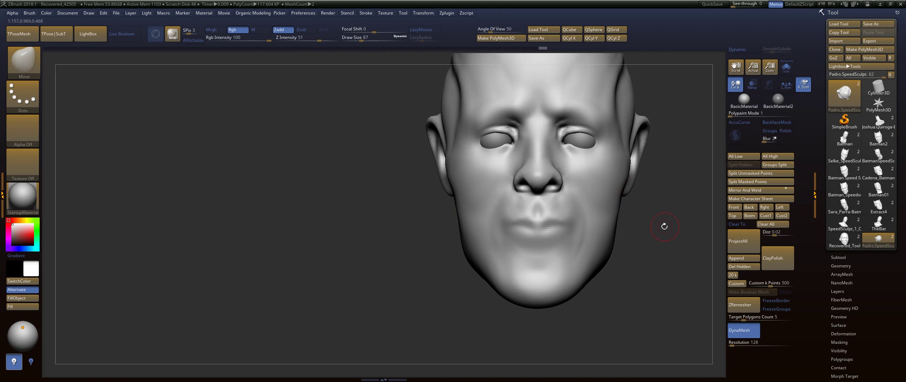
pyautogui.moveTo(665, 226); pyautogui.dragTo(531, 186)
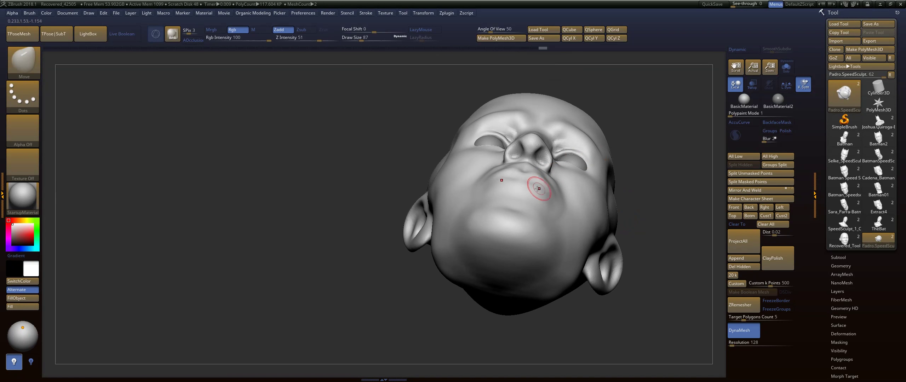
pyautogui.press('shift')
pyautogui.moveTo(560, 186); pyautogui.dragTo(592, 135, button='right')
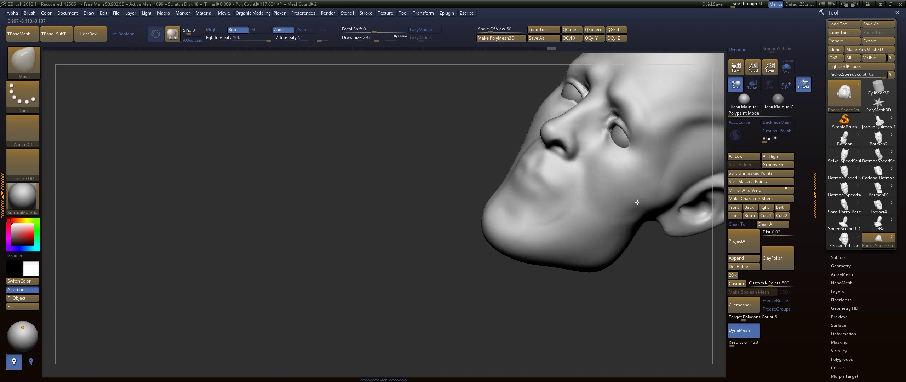
pyautogui.press('b')
pyautogui.press('Escape')
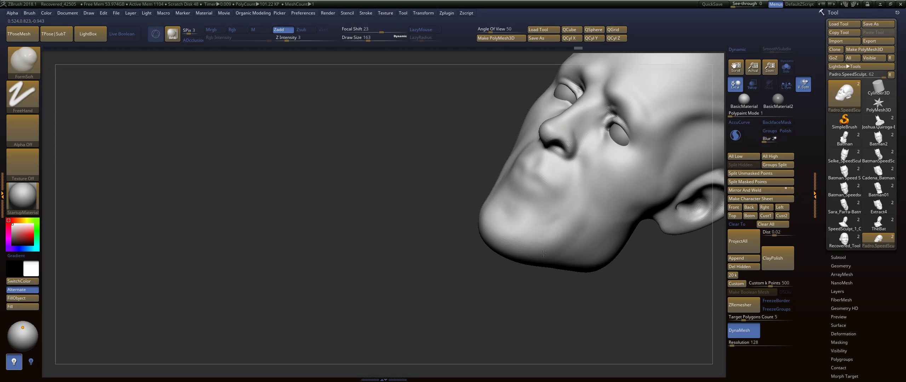
# Step: Sculpt the cheek, jaw, upper lip and chin with the FormSoft brush
pyautogui.moveTo(566, 221)
pyautogui.mouseDown()
pyautogui.moveTo(549, 227)
pyautogui.moveTo(585, 208)
pyautogui.mouseUp()
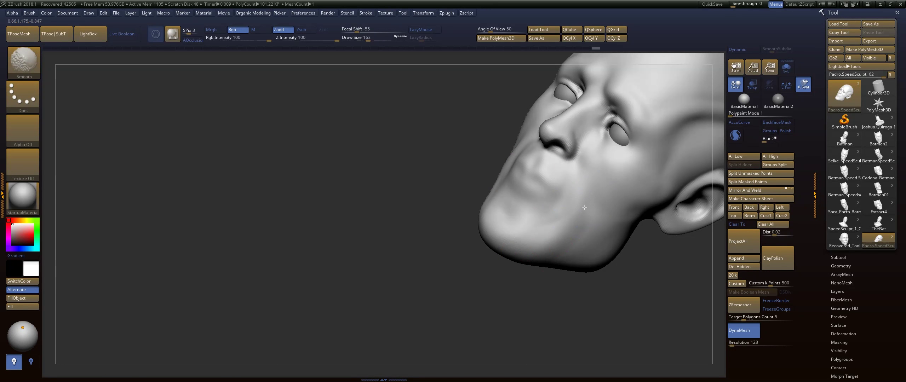
pyautogui.keyDown('shift'); pyautogui.moveTo(539, 232); pyautogui.dragTo(538, 180); pyautogui.keyUp('shift')
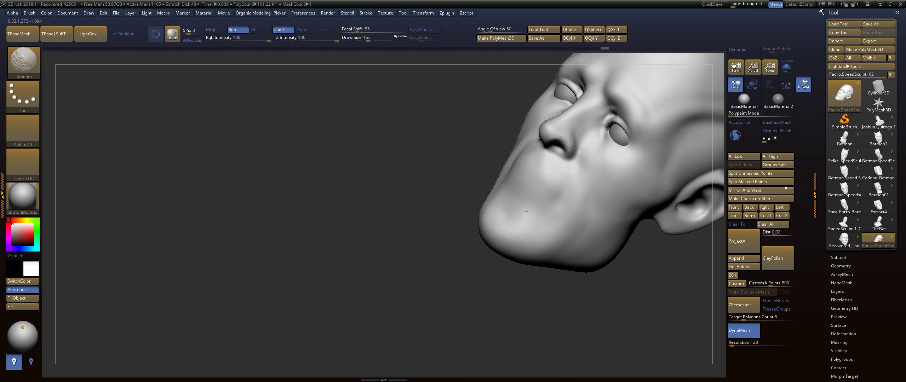
pyautogui.moveTo(525, 211); pyautogui.dragTo(535, 227)
pyautogui.moveTo(371, 210)
pyautogui.mouseDown()
pyautogui.moveTo(412, 228)
pyautogui.moveTo(548, 213)
pyautogui.mouseUp()
# Step: Enlarge the brush to about 250 and smooth the chin from below
pyautogui.press('s')
pyautogui.moveTo(489, 252)
pyautogui.mouseDown()
pyautogui.moveTo(500, 253)
pyautogui.moveTo(488, 274)
pyautogui.mouseUp()
pyautogui.moveTo(566, 280); pyautogui.dragTo(496, 233)
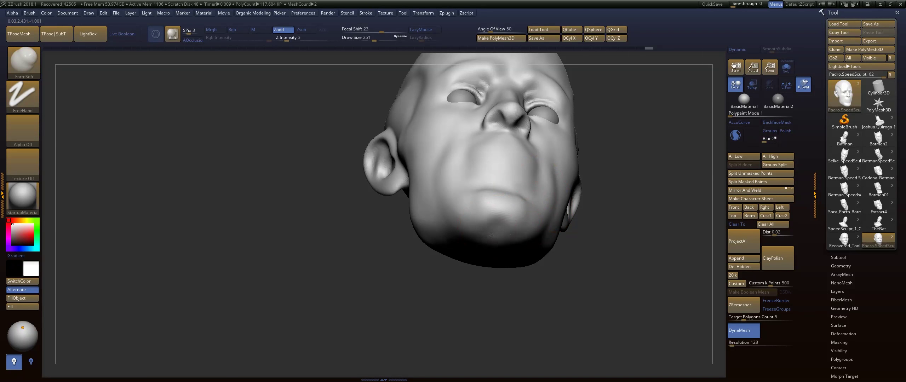
pyautogui.press('shift')
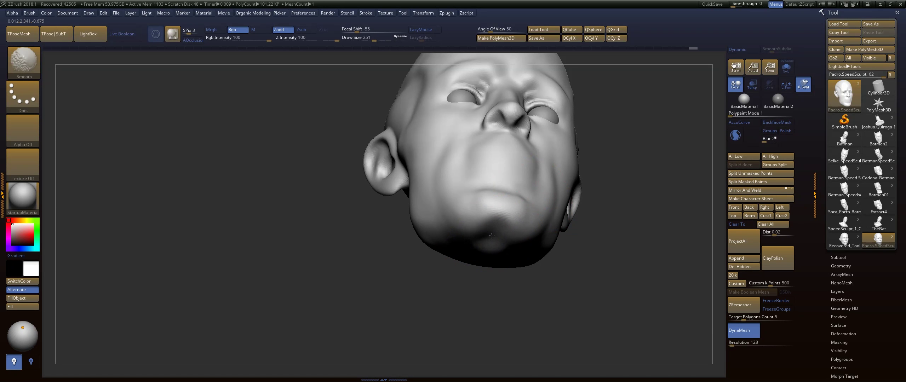
pyautogui.keyDown('shift'); pyautogui.moveTo(456, 239); pyautogui.dragTo(472, 203); pyautogui.keyUp('shift')
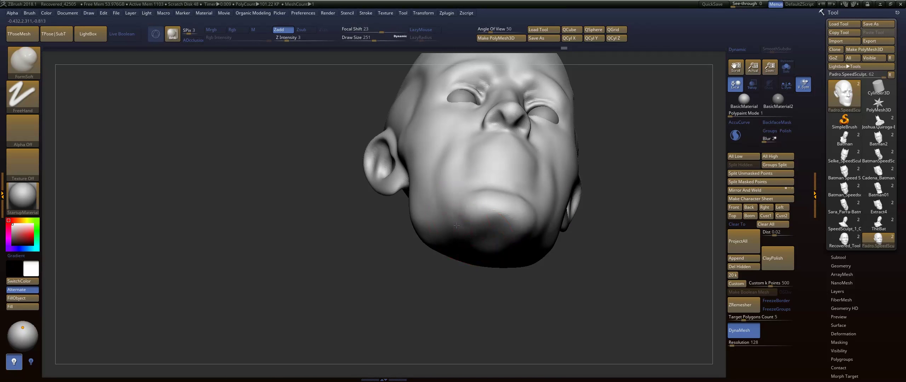
# Step: Reshape the upper lip below the nose and smooth the cheek area
pyautogui.moveTo(457, 226); pyautogui.dragTo(519, 196)
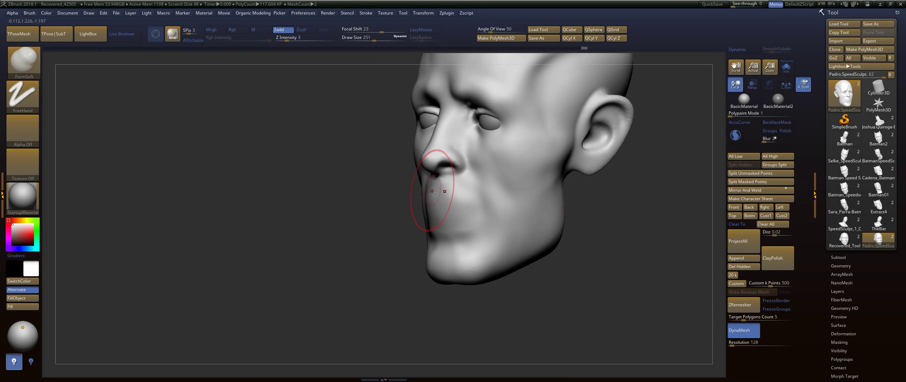
pyautogui.moveTo(432, 192); pyautogui.dragTo(410, 218)
pyautogui.press('shift')
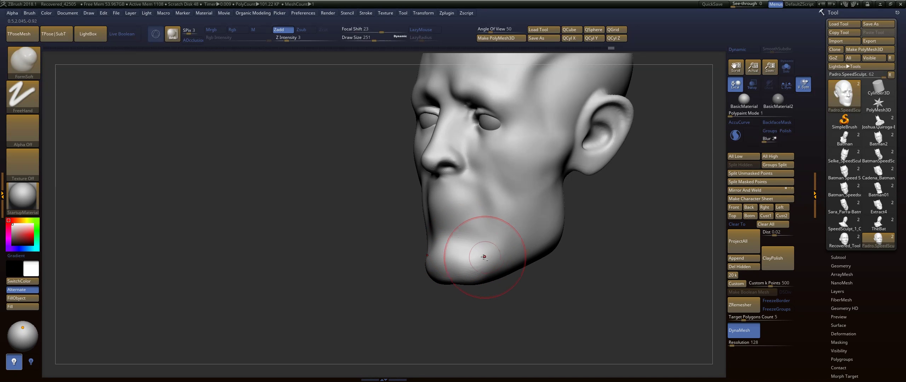
pyautogui.keyDown('shift'); pyautogui.moveTo(492, 202); pyautogui.dragTo(497, 206); pyautogui.keyUp('shift')
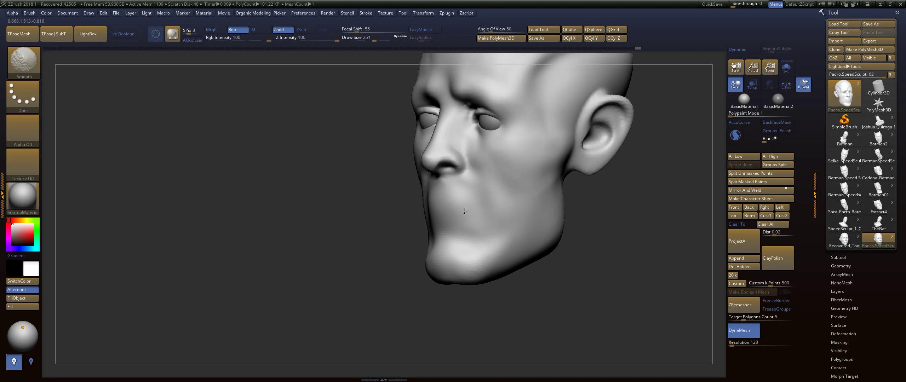
pyautogui.keyDown('shift'); pyautogui.moveTo(465, 211); pyautogui.dragTo(502, 197, button='right'); pyautogui.keyUp('shift')
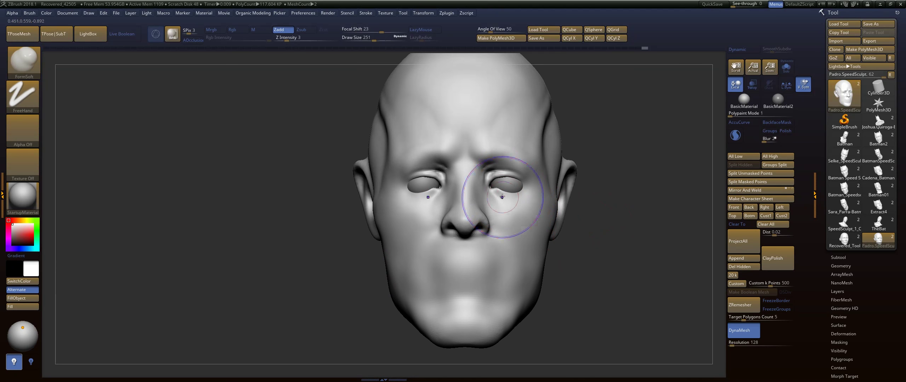
# Step: Smooth and reshape both eye sockets around the eyeballs
pyautogui.keyDown('shift'); pyautogui.moveTo(502, 197); pyautogui.dragTo(507, 183); pyautogui.keyUp('shift')
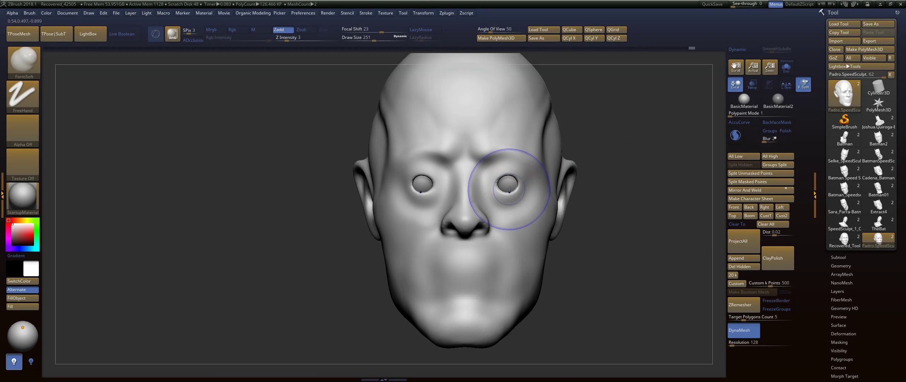
pyautogui.keyDown('shift'); pyautogui.moveTo(507, 184); pyautogui.dragTo(504, 188); pyautogui.keyUp('shift')
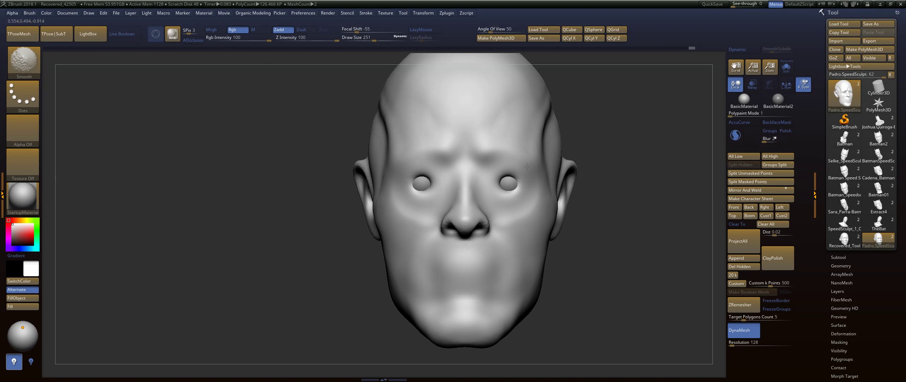
pyautogui.keyDown('shift'); pyautogui.moveTo(502, 182); pyautogui.dragTo(510, 183); pyautogui.keyUp('shift')
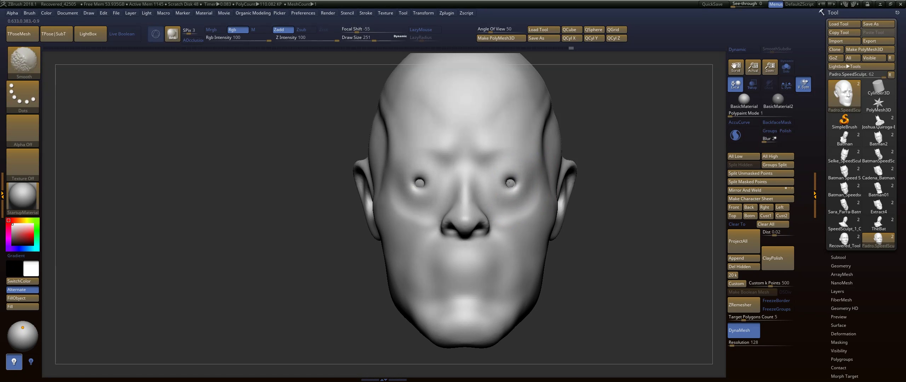
pyautogui.keyDown('shift'); pyautogui.moveTo(508, 183); pyautogui.dragTo(502, 185); pyautogui.keyUp('shift')
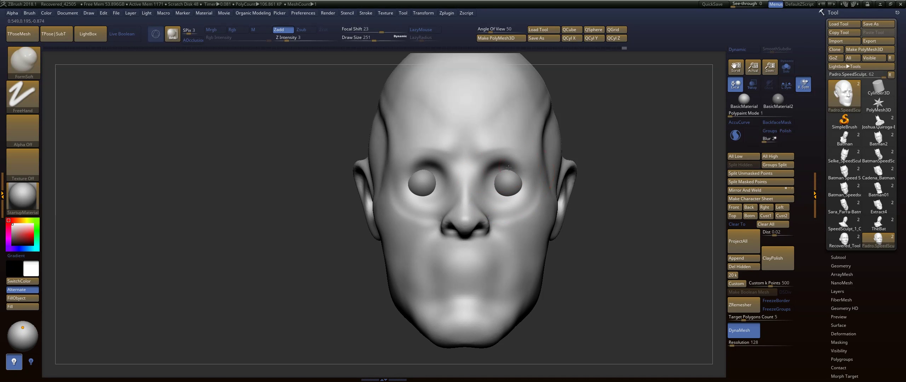
# Step: Smooth the lower ear and jaw, carve a cheek hollow, and build up the cheekbone
pyautogui.moveTo(673, 182)
pyautogui.mouseDown()
pyautogui.moveTo(597, 181)
pyautogui.moveTo(570, 198)
pyautogui.moveTo(541, 198)
pyautogui.mouseUp()
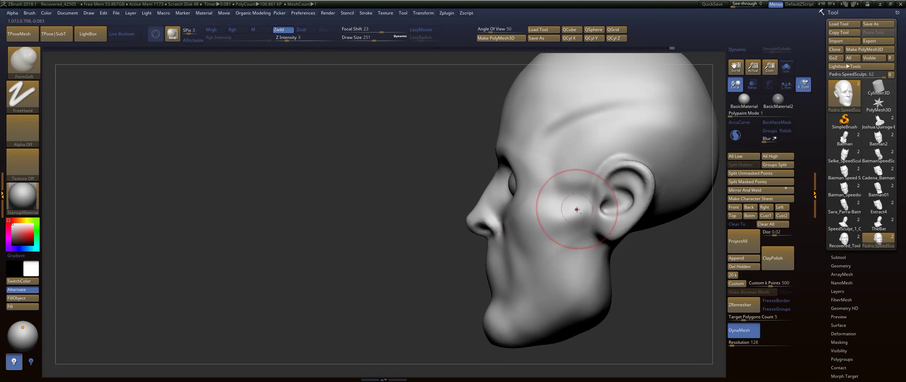
pyautogui.press('shift')
pyautogui.keyDown('shift'); pyautogui.moveTo(584, 218); pyautogui.dragTo(570, 229); pyautogui.keyUp('shift')
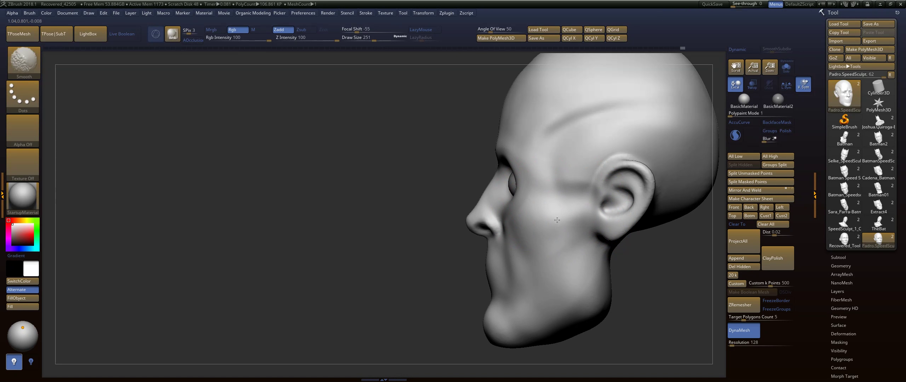
pyautogui.keyDown('alt'); pyautogui.moveTo(577, 220); pyautogui.dragTo(577, 244); pyautogui.keyUp('alt')
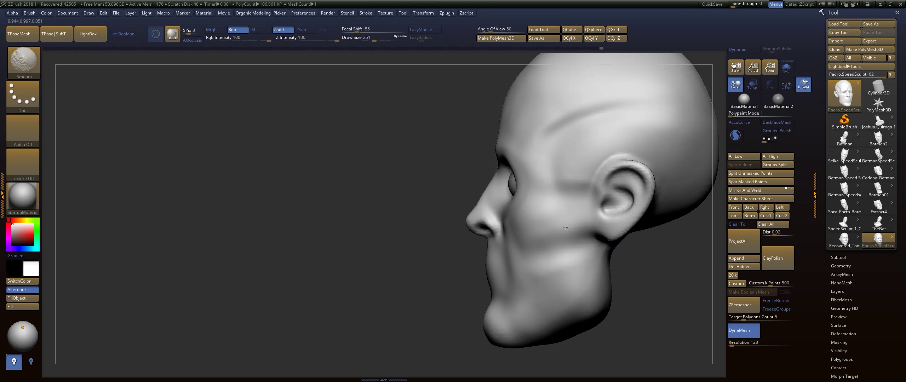
pyautogui.moveTo(563, 205); pyautogui.dragTo(566, 180)
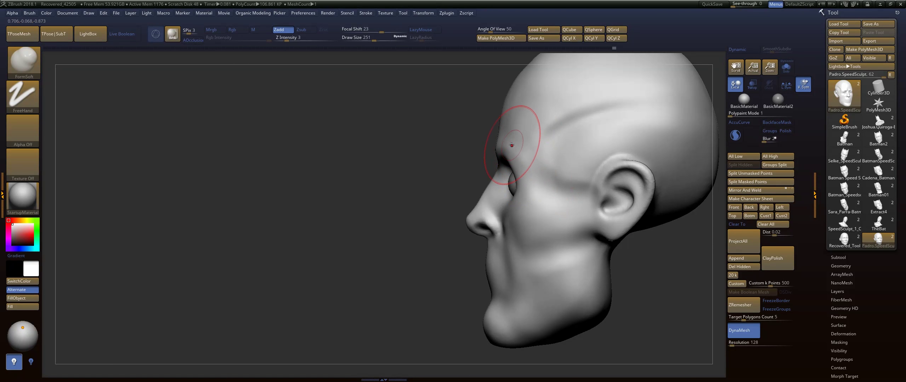
# Step: Try building up the brow and closed eyelids, undoing both strokes
pyautogui.moveTo(512, 145); pyautogui.dragTo(518, 168)
pyautogui.hotkey('ctrl', 'z')
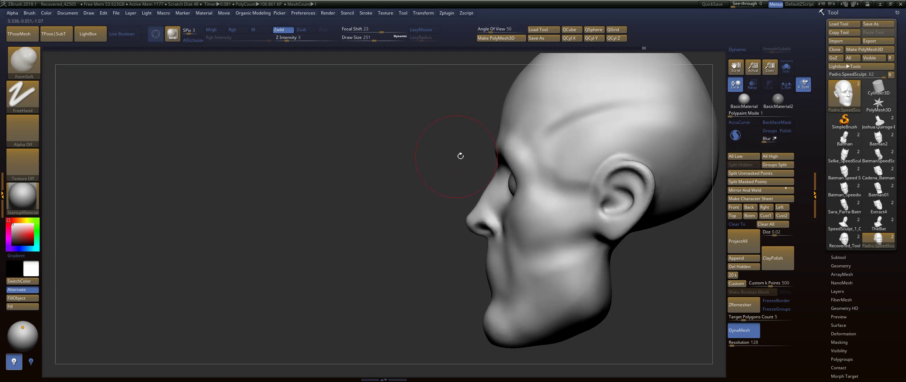
pyautogui.moveTo(400, 161); pyautogui.dragTo(485, 152)
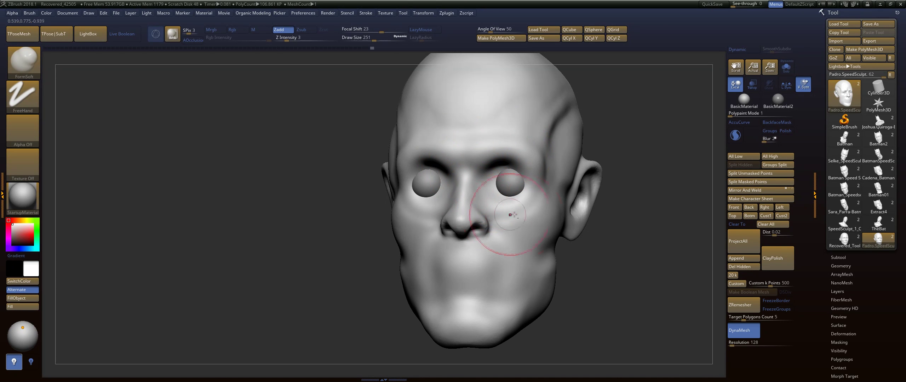
pyautogui.moveTo(513, 181); pyautogui.dragTo(533, 191)
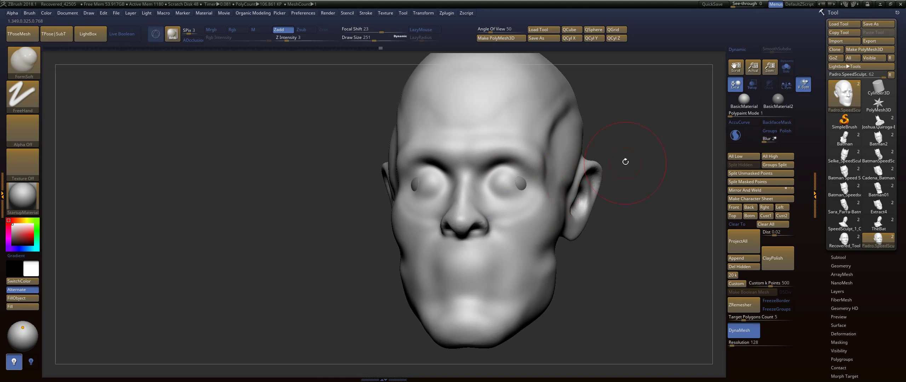
pyautogui.hotkey('ctrl', 'z')
# Step: With Local on, Transpose the eyeball subtool inward along X, then reselect the head subtool
pyautogui.click(737, 87)
pyautogui.moveTo(701, 117); pyautogui.dragTo(687, 130)
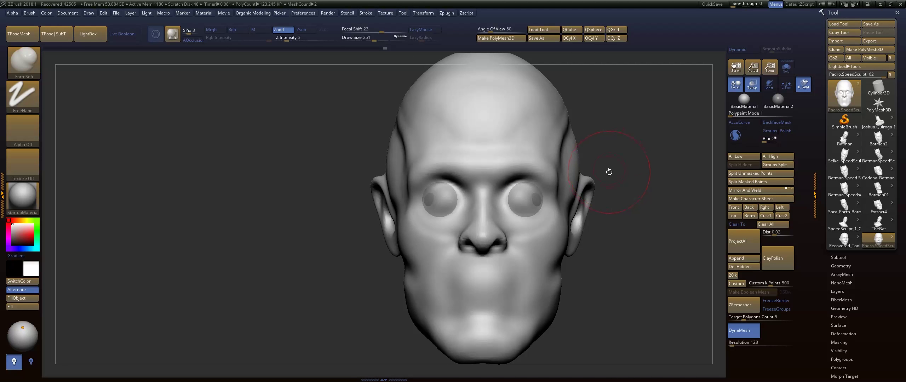
pyautogui.keyDown('alt'); pyautogui.click(539, 200); pyautogui.keyUp('alt')
pyautogui.press('w')
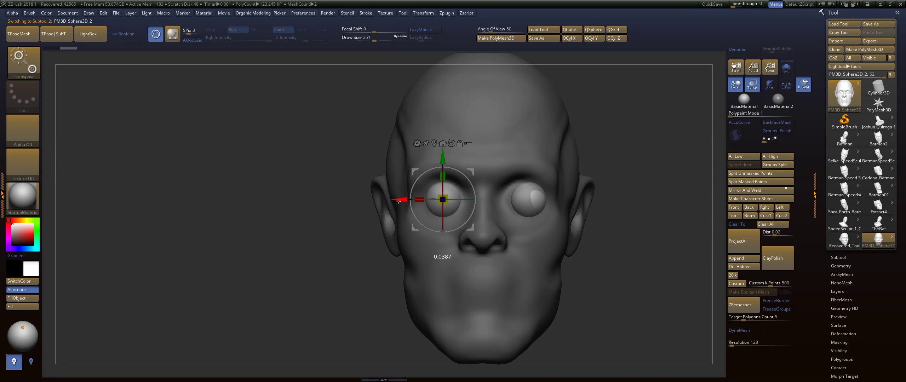
pyautogui.moveTo(396, 200); pyautogui.dragTo(401, 200)
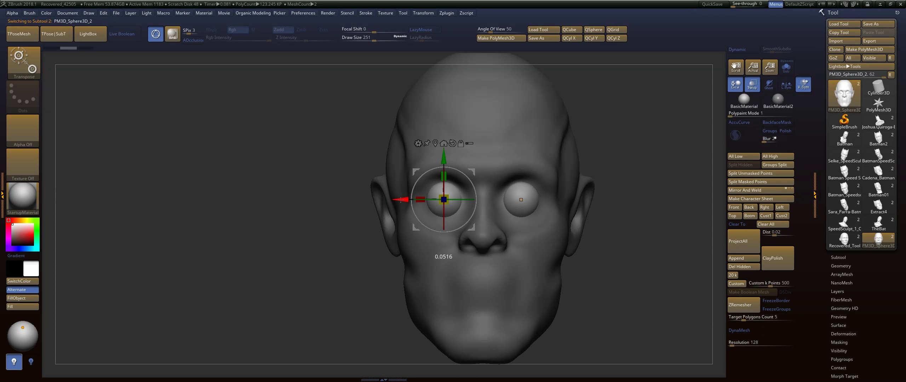
pyautogui.press('q')
pyautogui.click(753, 84)
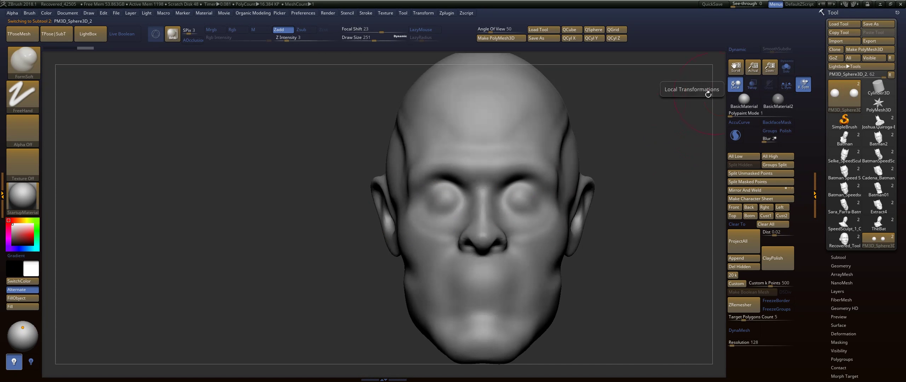
pyautogui.moveTo(668, 91)
pyautogui.mouseDown()
pyautogui.moveTo(612, 139)
pyautogui.moveTo(529, 175)
pyautogui.mouseUp()
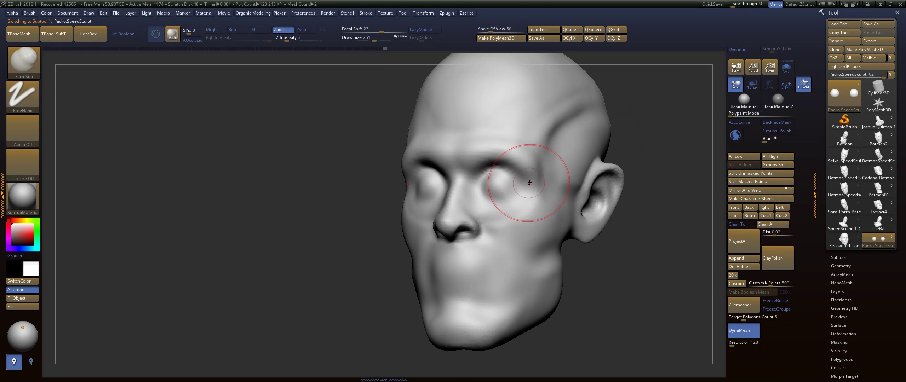
# Step: Sculpt the eye sockets, smooth the crease under the nose, and shape a crease near the jaw
pyautogui.moveTo(519, 205)
pyautogui.mouseDown()
pyautogui.moveTo(496, 195)
pyautogui.moveTo(487, 203)
pyautogui.mouseUp()
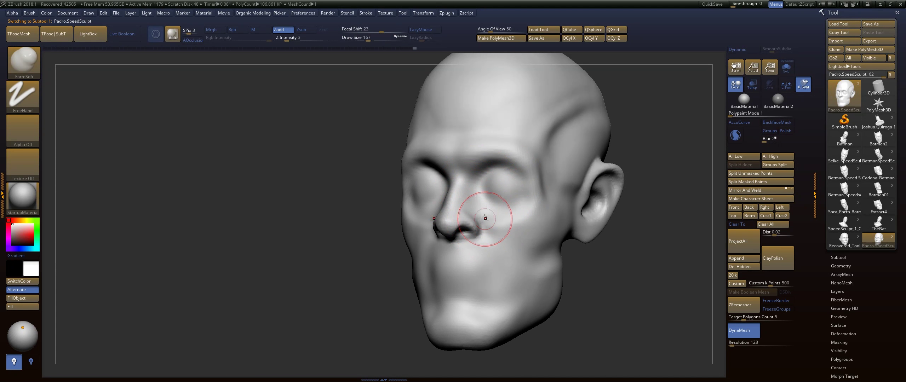
pyautogui.keyDown('shift'); pyautogui.moveTo(487, 227); pyautogui.dragTo(496, 234); pyautogui.keyUp('shift')
pyautogui.moveTo(596, 264)
pyautogui.mouseDown()
pyautogui.moveTo(570, 198)
pyautogui.moveTo(505, 224)
pyautogui.mouseUp()
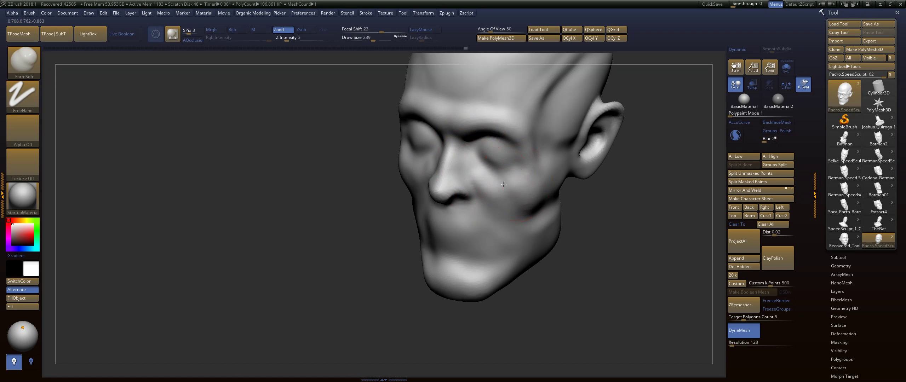
pyautogui.press('shift')
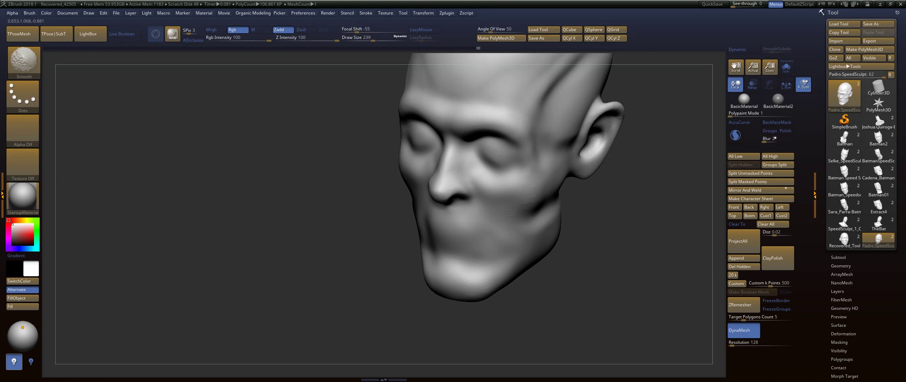
pyautogui.press('shift')
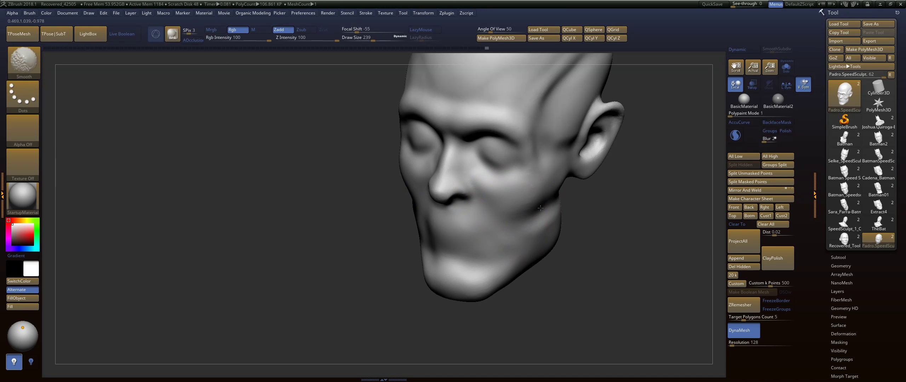
# Step: From below, smooth the bumpy chin and jaw, then softly sculpt the cheek with FormSoft
pyautogui.moveTo(624, 207)
pyautogui.keyDown('shift'); pyautogui.mouseDown()
pyautogui.moveTo(645, 239)
pyautogui.moveTo(627, 201)
pyautogui.mouseUp(); pyautogui.keyUp('shift')
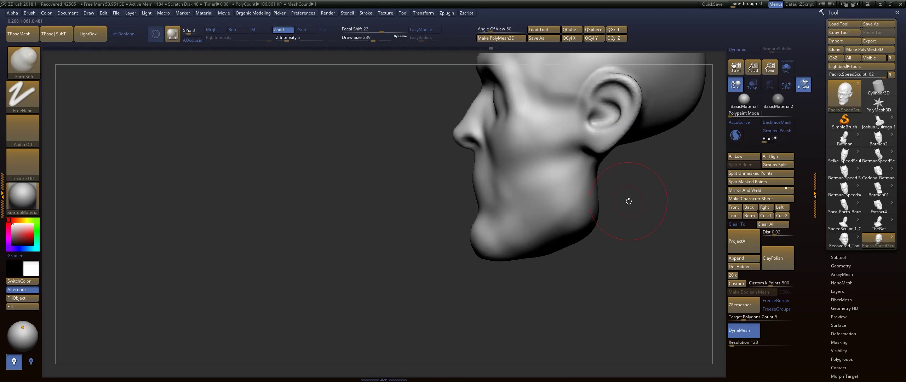
pyautogui.moveTo(590, 222); pyautogui.dragTo(597, 202)
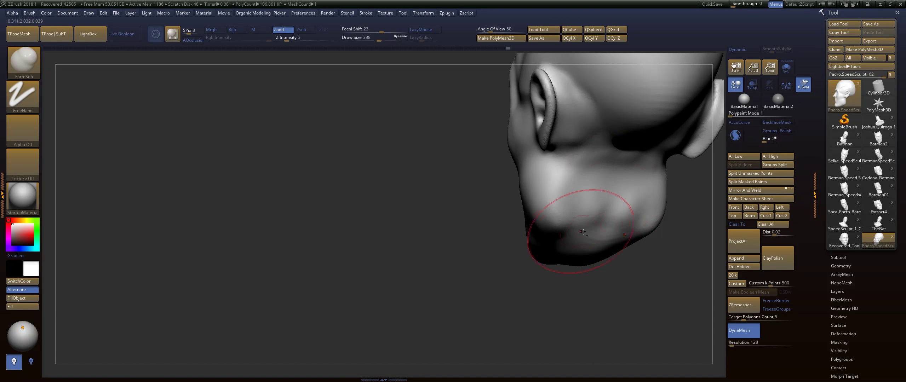
pyautogui.press('shift')
pyautogui.moveTo(614, 225)
pyautogui.keyDown('shift'); pyautogui.mouseDown()
pyautogui.moveTo(602, 212)
pyautogui.moveTo(594, 227)
pyautogui.moveTo(622, 209)
pyautogui.mouseUp(); pyautogui.keyUp('shift')
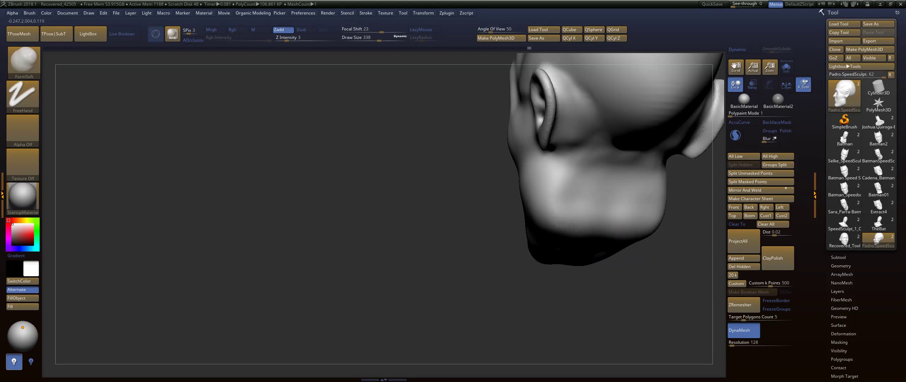
pyautogui.moveTo(575, 169); pyautogui.dragTo(567, 195)
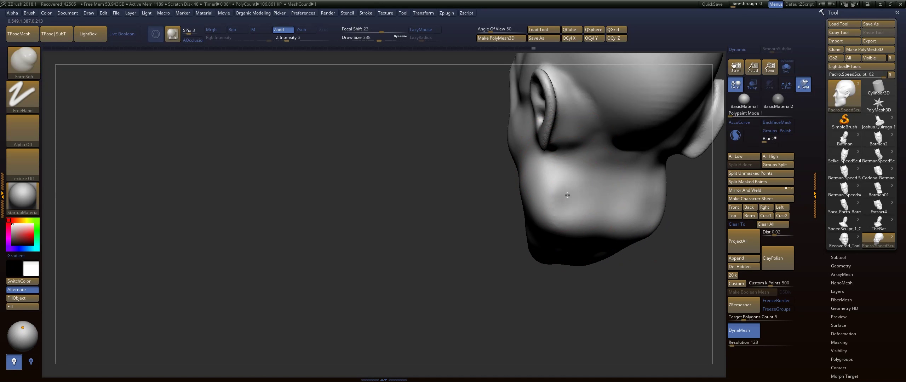
pyautogui.moveTo(585, 138)
pyautogui.mouseDown()
pyautogui.moveTo(586, 115)
pyautogui.moveTo(597, 122)
pyautogui.mouseUp()
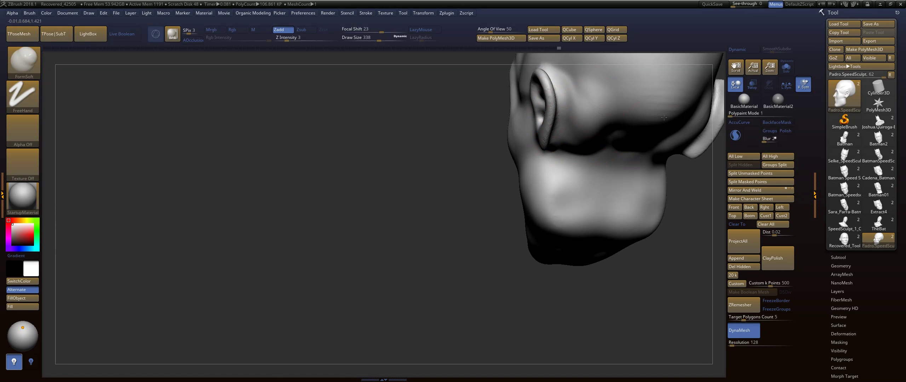
pyautogui.moveTo(507, 179)
pyautogui.keyDown('shift'); pyautogui.mouseDown()
pyautogui.moveTo(610, 179)
pyautogui.moveTo(637, 216)
pyautogui.moveTo(509, 201)
pyautogui.mouseUp(); pyautogui.keyUp('shift')
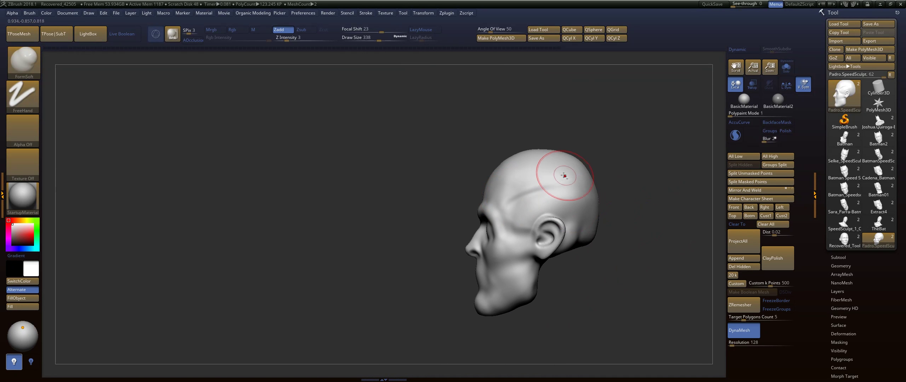
# Step: Smooth away the crease across the forehead
pyautogui.press('shift')
pyautogui.keyDown('shift'); pyautogui.moveTo(527, 186); pyautogui.dragTo(563, 177); pyautogui.keyUp('shift')
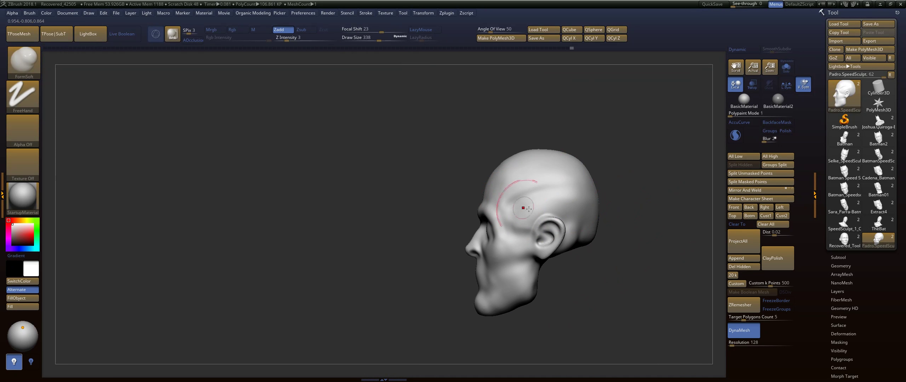
pyautogui.moveTo(623, 170)
pyautogui.mouseDown()
pyautogui.moveTo(602, 167)
pyautogui.moveTo(598, 195)
pyautogui.mouseUp()
pyautogui.press('shift')
pyautogui.keyDown('shift'); pyautogui.moveTo(502, 221); pyautogui.dragTo(506, 222); pyautogui.keyUp('shift')
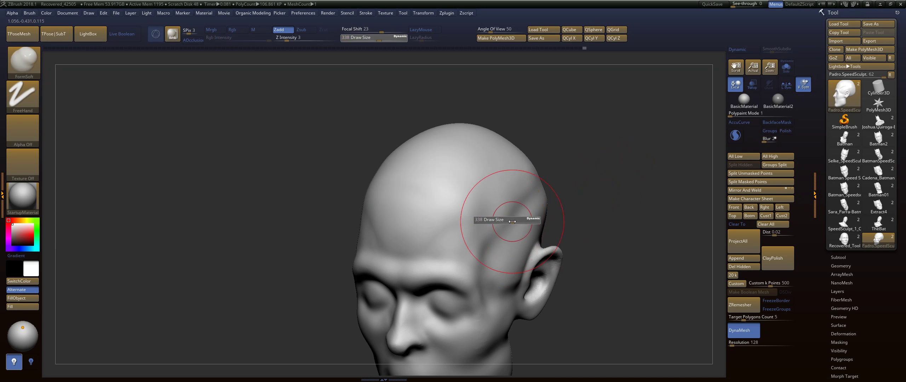
pyautogui.moveTo(550, 201)
pyautogui.mouseDown()
pyautogui.moveTo(528, 194)
pyautogui.moveTo(581, 179)
pyautogui.mouseUp()
pyautogui.press('shift')
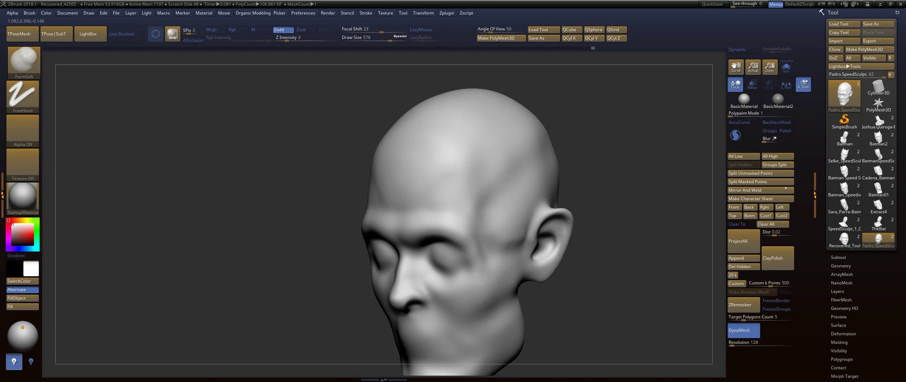
# Step: With a smaller brush, sculpt the cheek in front of the ear and orbit to check it
pyautogui.press('[')
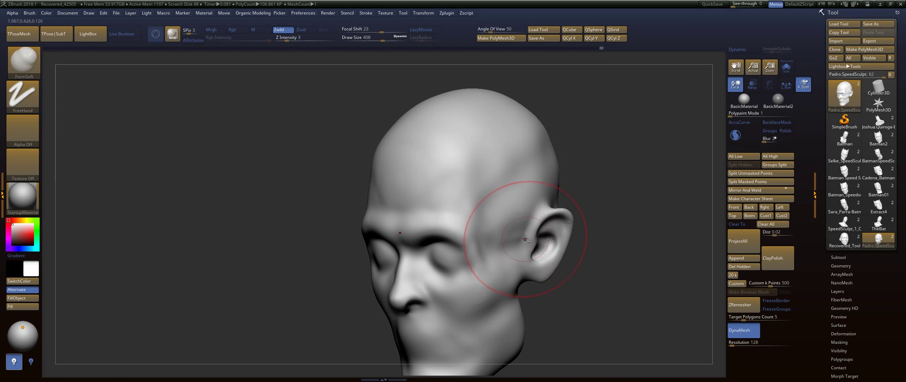
pyautogui.moveTo(526, 239); pyautogui.dragTo(504, 279)
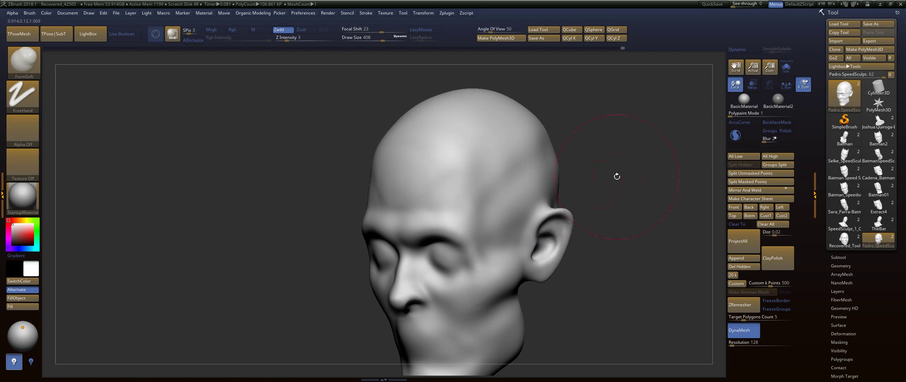
pyautogui.moveTo(617, 176); pyautogui.dragTo(617, 170)
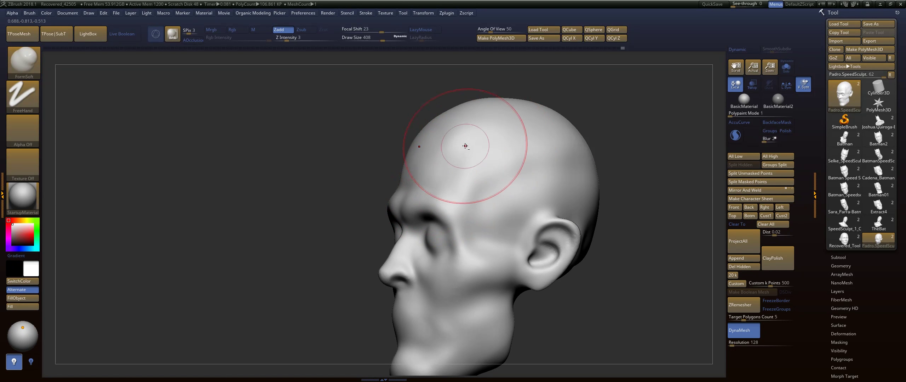
pyautogui.moveTo(617, 149); pyautogui.dragTo(647, 142)
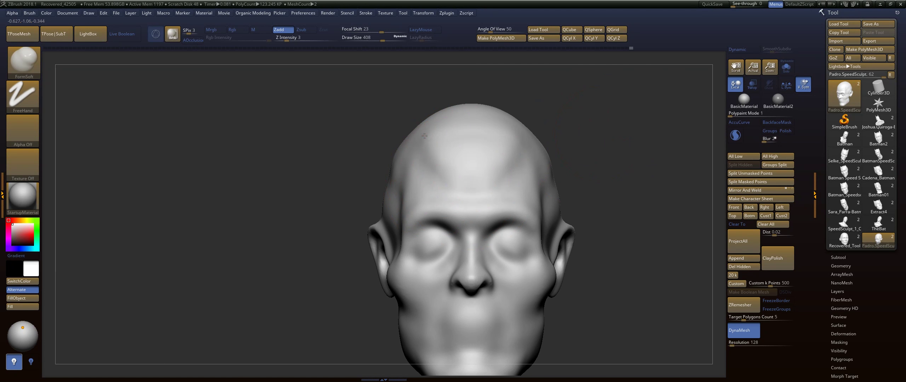
pyautogui.press('[')
pyautogui.press('[')
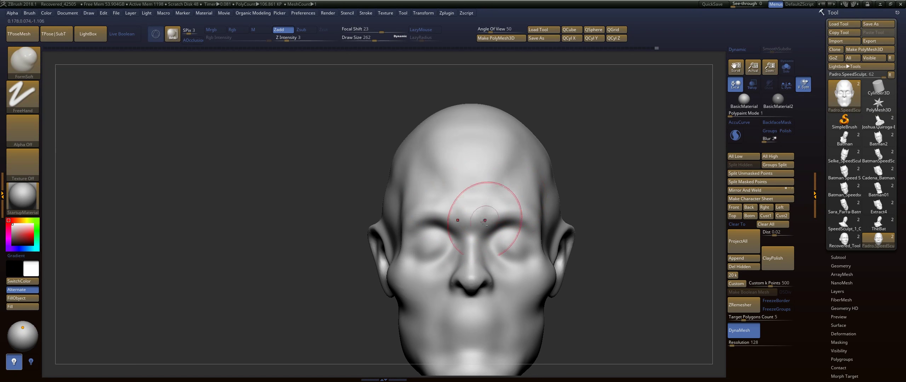
pyautogui.moveTo(484, 221); pyautogui.dragTo(496, 192, button='right')
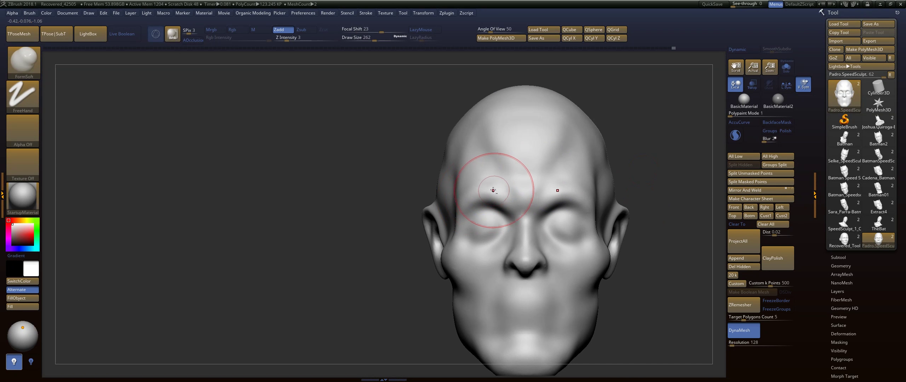
pyautogui.moveTo(385, 195)
pyautogui.mouseDown(button='right')
pyautogui.moveTo(400, 255)
pyautogui.moveTo(478, 172)
pyautogui.mouseUp(button='right')
pyautogui.press('shift')
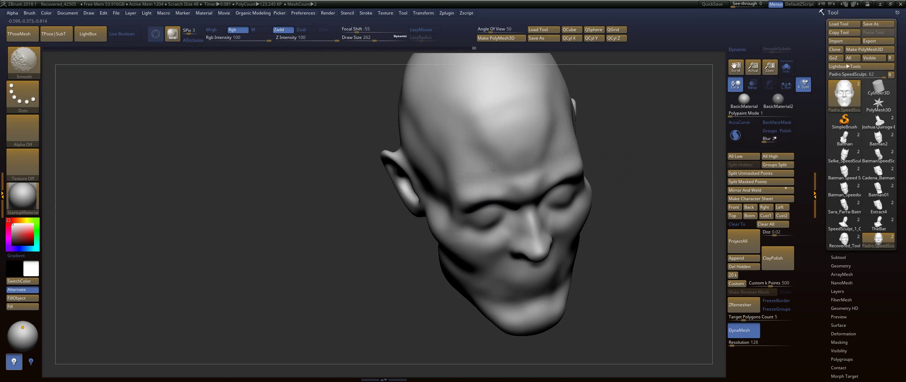
# Step: With a smaller brush, make the eye socket shallower and smooth the eyelids on both sides
pyautogui.moveTo(526, 193); pyautogui.dragTo(654, 135, button='right')
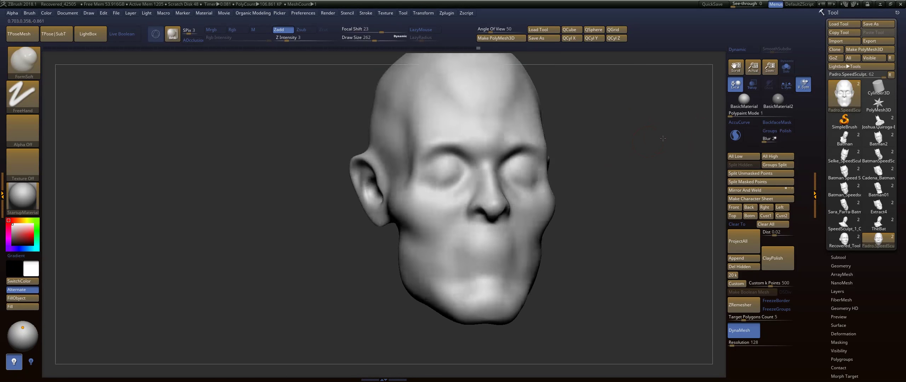
pyautogui.press('[')
pyautogui.press('[')
pyautogui.press('[')
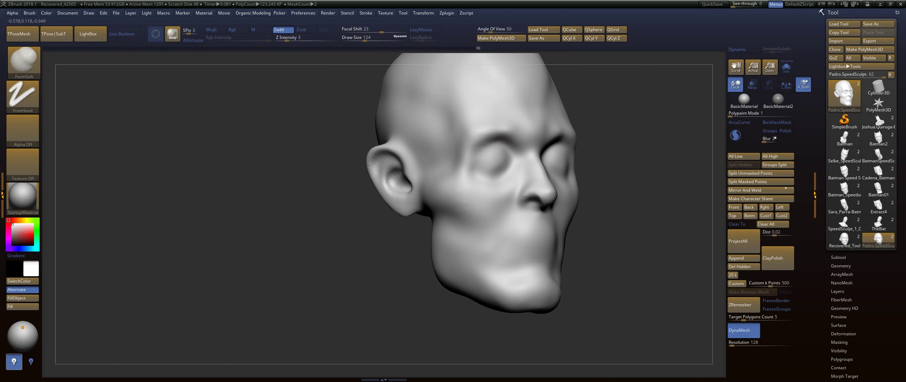
pyautogui.moveTo(503, 138); pyautogui.dragTo(489, 130)
pyautogui.press('shift')
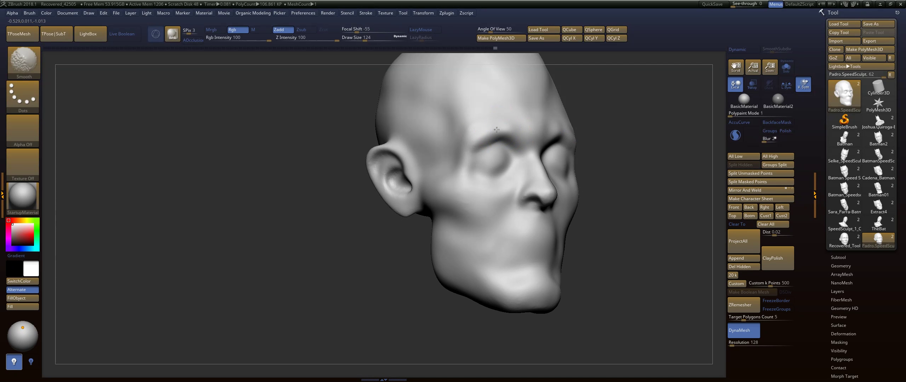
pyautogui.keyDown('shift'); pyautogui.moveTo(497, 130); pyautogui.dragTo(507, 142); pyautogui.keyUp('shift')
# Step: Smooth around the right eye and along the nose bridge, then zoom out to view the face
pyautogui.moveTo(648, 135)
pyautogui.mouseDown()
pyautogui.moveTo(666, 131)
pyautogui.moveTo(534, 148)
pyautogui.mouseUp()
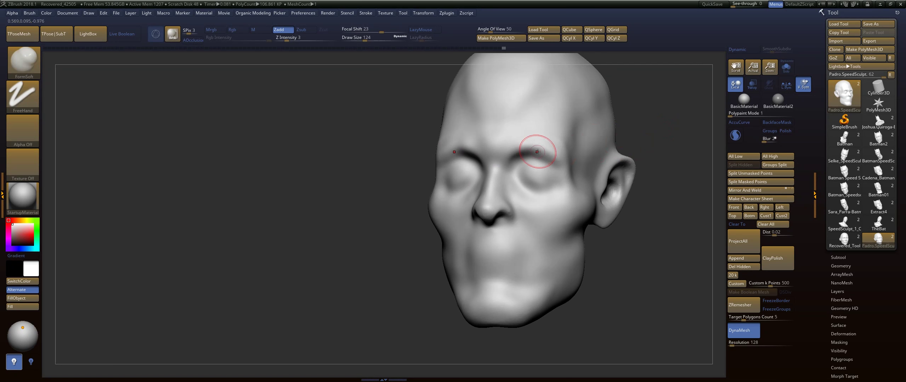
pyautogui.press('shift')
pyautogui.moveTo(633, 148)
pyautogui.mouseDown()
pyautogui.moveTo(522, 155)
pyautogui.moveTo(531, 147)
pyautogui.mouseUp()
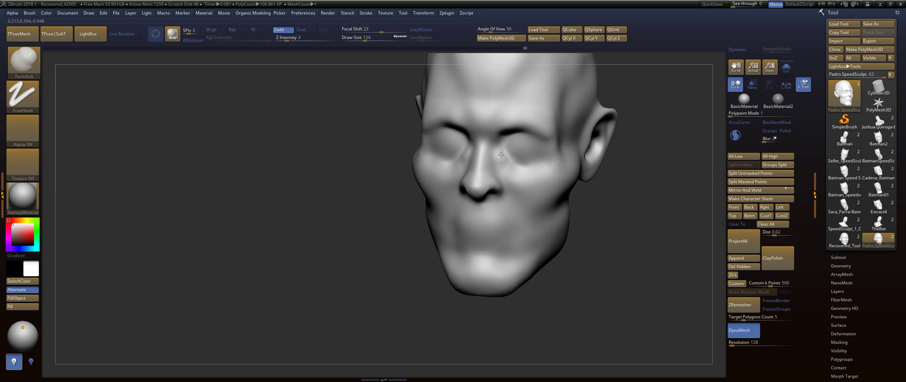
pyautogui.keyDown('shift'); pyautogui.moveTo(524, 183); pyautogui.dragTo(536, 173); pyautogui.keyUp('shift')
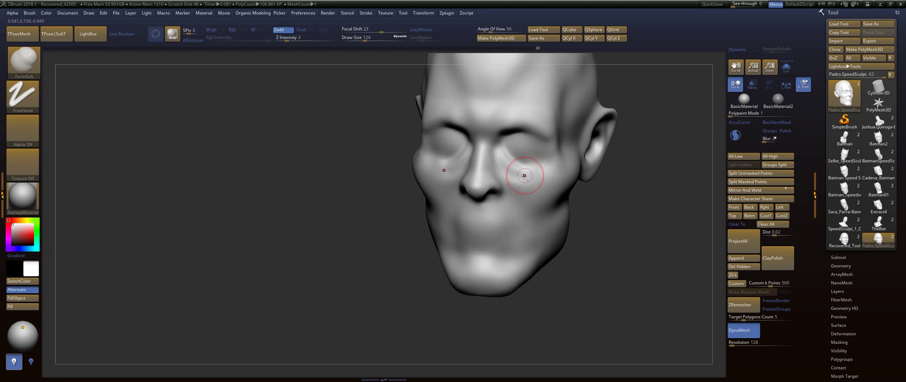
pyautogui.press('shift')
pyautogui.keyDown('shift'); pyautogui.moveTo(497, 179); pyautogui.dragTo(510, 150); pyautogui.keyUp('shift')
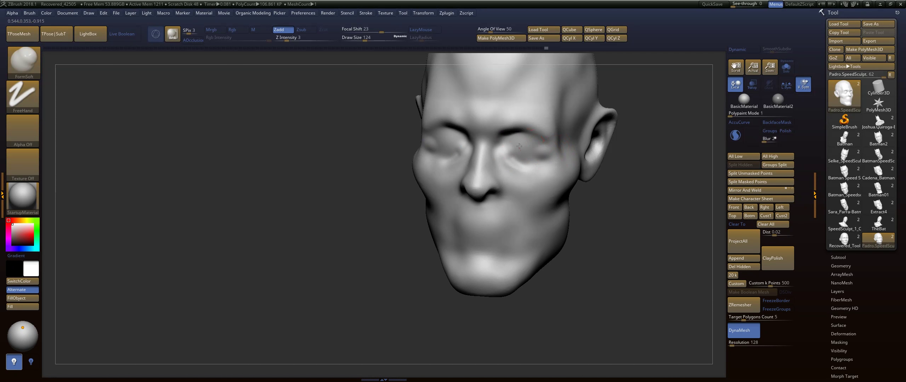
pyautogui.press('shift')
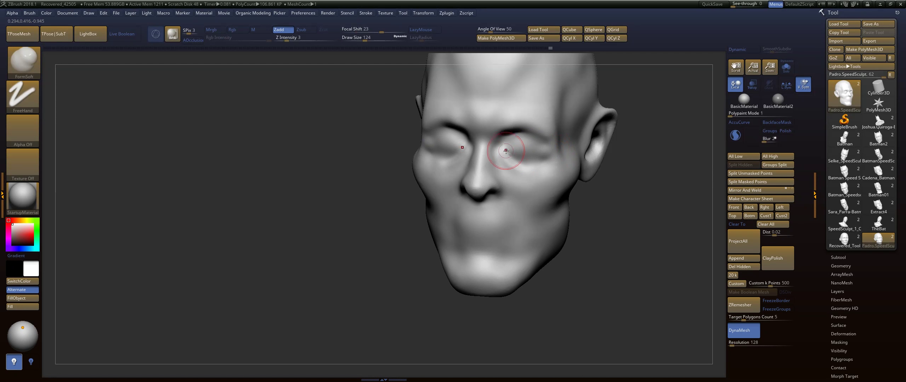
pyautogui.moveTo(623, 152); pyautogui.dragTo(642, 142)
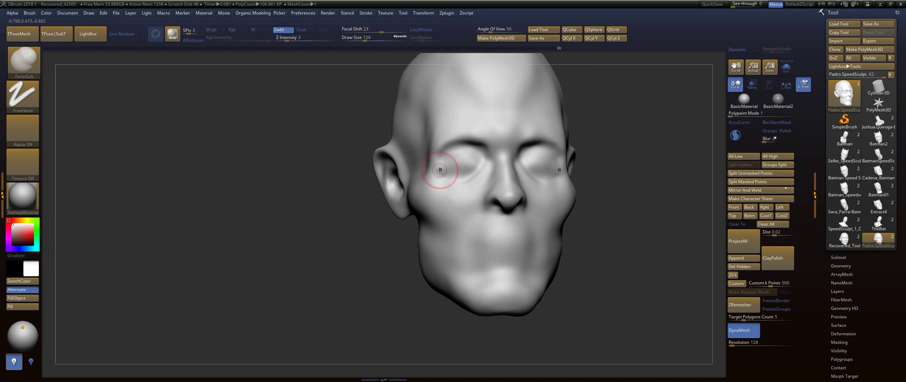
pyautogui.press('shift')
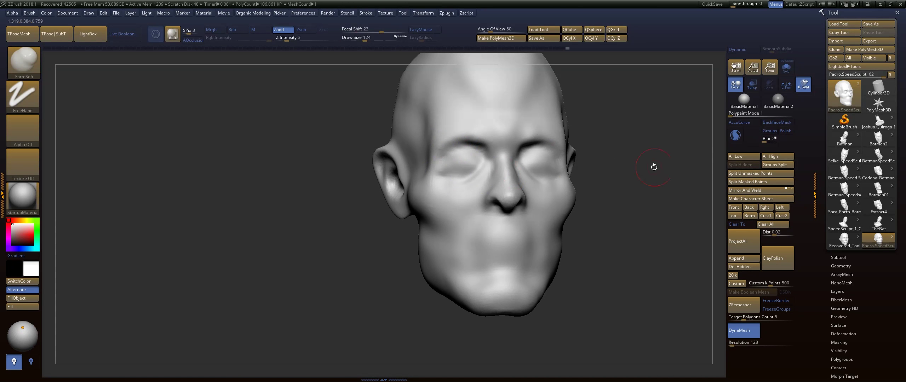
pyautogui.moveTo(654, 168)
pyautogui.mouseDown()
pyautogui.moveTo(592, 180)
pyautogui.moveTo(631, 157)
pyautogui.moveTo(619, 191)
pyautogui.moveTo(538, 187)
pyautogui.mouseUp()
# Step: Enlarge the brush on the side-profile head and tilt it to view the top
pyautogui.press('s')
pyautogui.press('s')
pyautogui.click(465, 149)
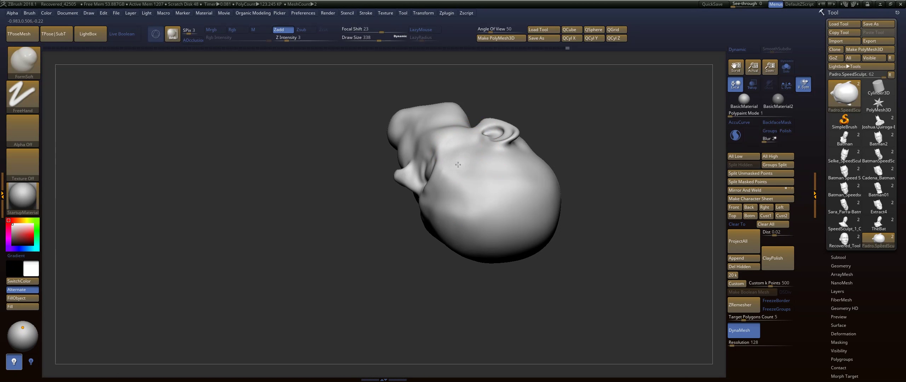
pyautogui.press('shift')
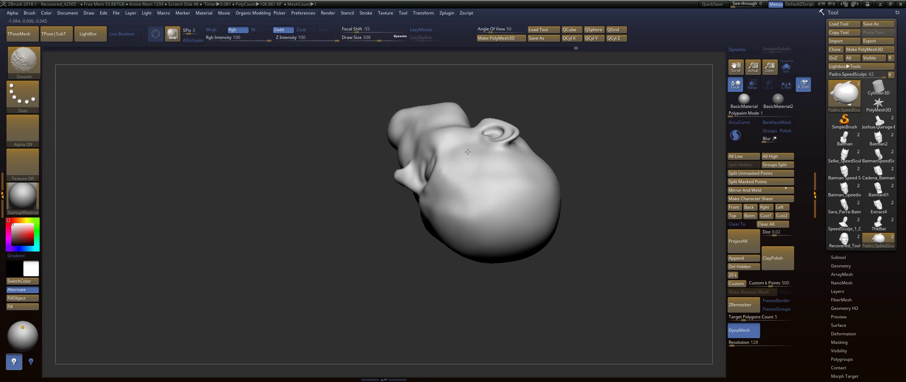
pyautogui.moveTo(615, 145)
pyautogui.mouseDown()
pyautogui.moveTo(614, 176)
pyautogui.moveTo(614, 152)
pyautogui.mouseUp()
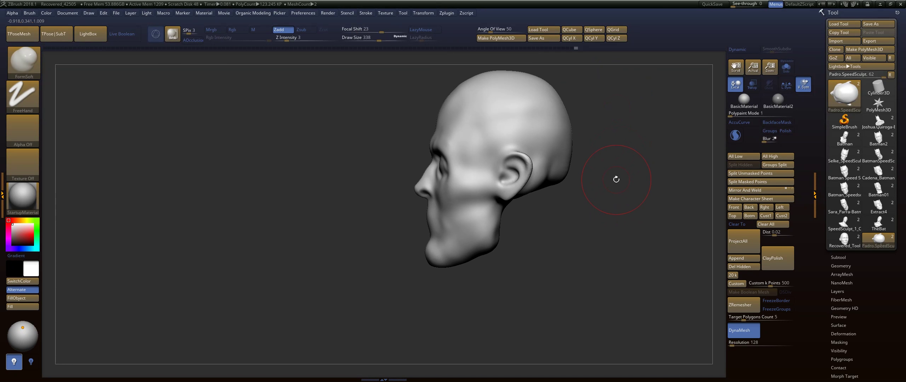
# Step: Switch to the Move brush (B, M, V) and enlarge it to cover the ear
pyautogui.press('b')
pyautogui.press('m')
pyautogui.press('v')
pyautogui.press('s')
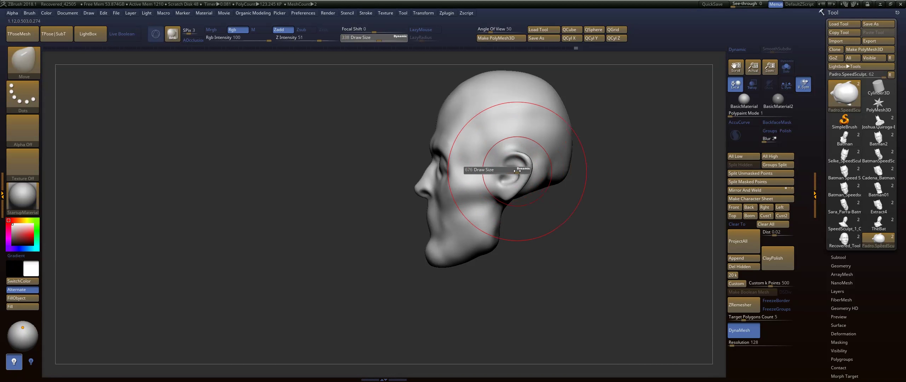
pyautogui.press('s')
# Step: Reshape the ear, smooth the chin and jaw, and turn to a three-quarter view
pyautogui.press('shift')
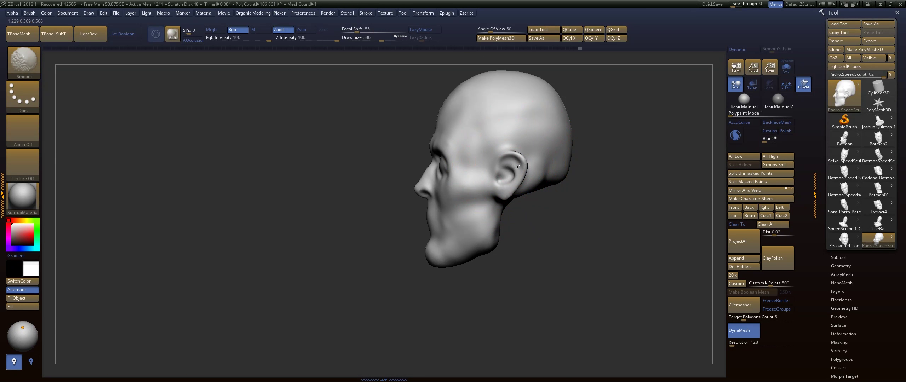
pyautogui.keyDown('shift'); pyautogui.moveTo(523, 174); pyautogui.dragTo(512, 161); pyautogui.keyUp('shift')
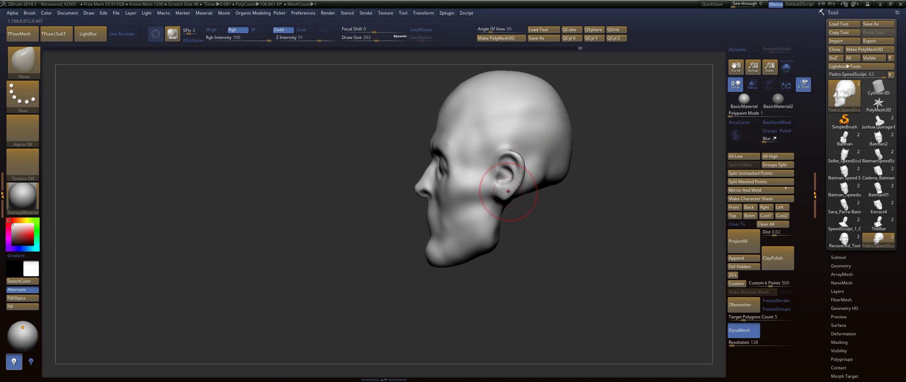
pyautogui.press('shift')
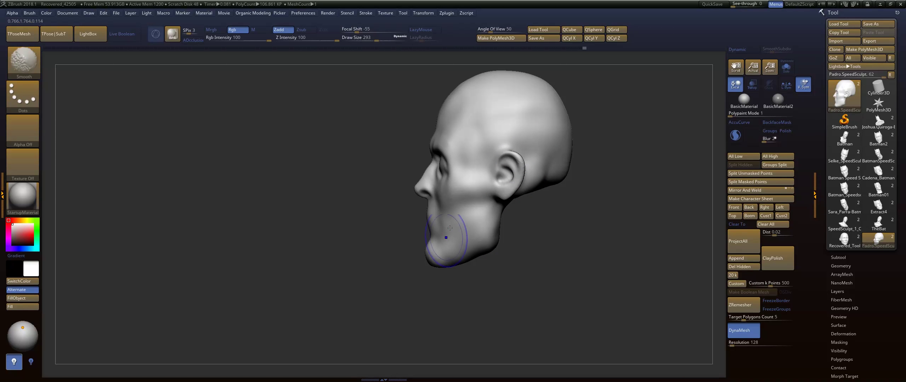
pyautogui.keyDown('shift'); pyautogui.moveTo(450, 228); pyautogui.dragTo(445, 195); pyautogui.keyUp('shift')
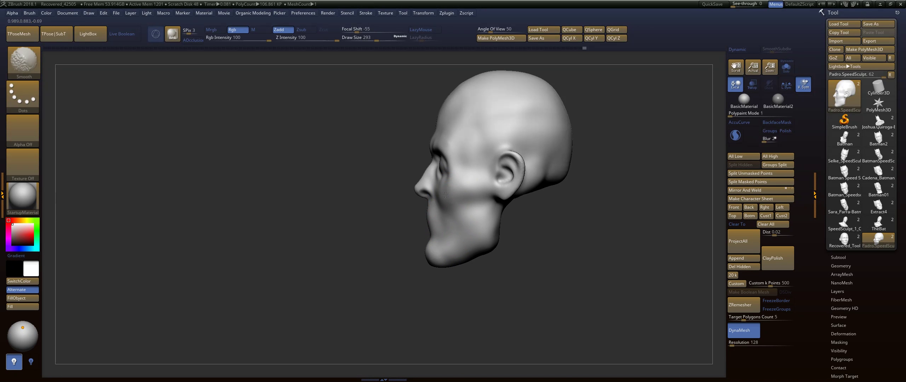
pyautogui.moveTo(364, 208); pyautogui.dragTo(441, 180)
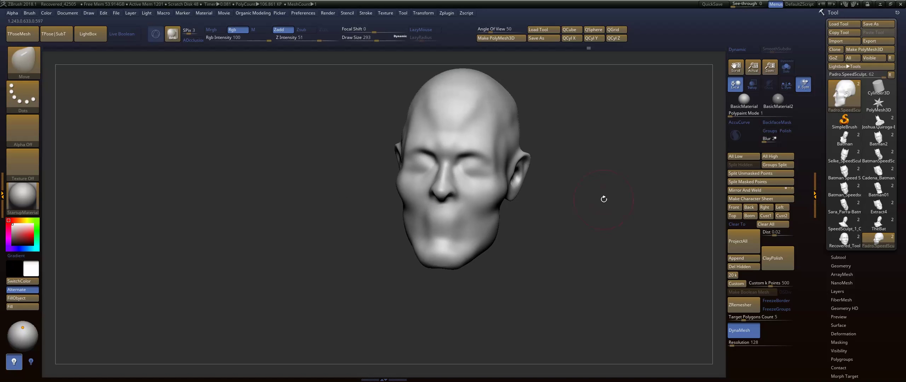
pyautogui.moveTo(603, 196)
pyautogui.mouseDown()
pyautogui.moveTo(585, 187)
pyautogui.moveTo(610, 213)
pyautogui.mouseUp()
# Step: Select the FormSoft brush and lower its draw size to 197
pyautogui.press('b')
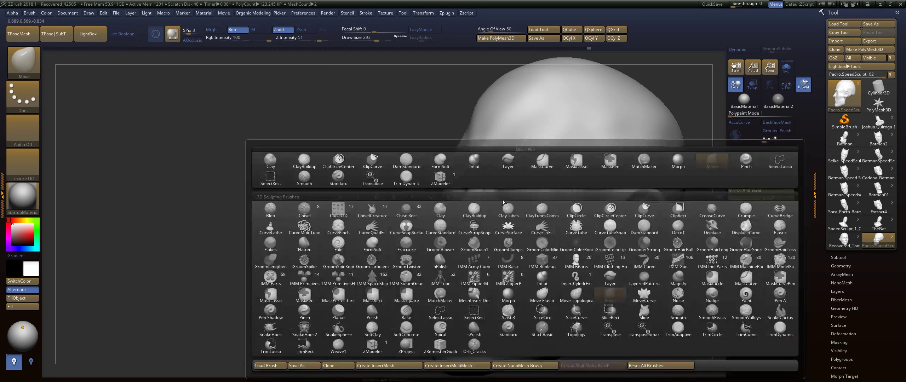
pyautogui.click(486, 202)
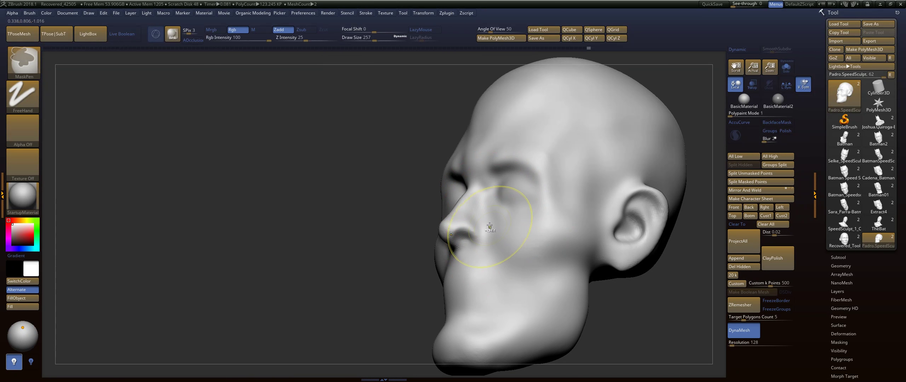
pyautogui.press('s')
pyautogui.click(489, 235)
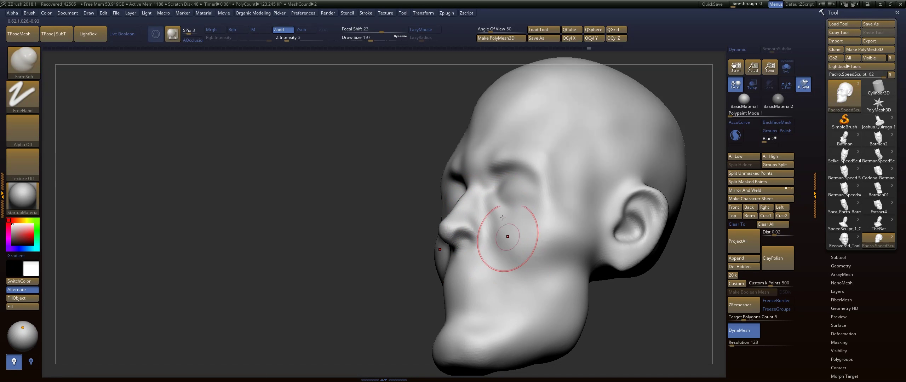
pyautogui.press('shift')
# Step: Sculpt both closed eyes symmetrically from the front, then check the jaw from the side
pyautogui.keyDown('shift'); pyautogui.moveTo(501, 231); pyautogui.dragTo(513, 194, button='right'); pyautogui.keyUp('shift')
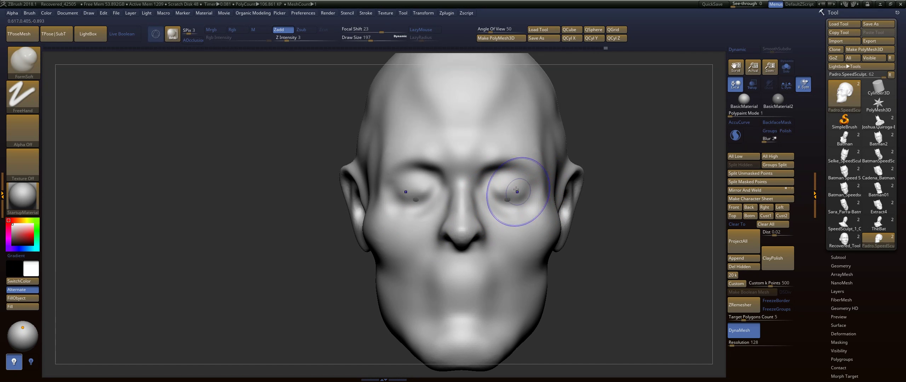
pyautogui.keyDown('shift'); pyautogui.moveTo(516, 190); pyautogui.dragTo(509, 200); pyautogui.keyUp('shift')
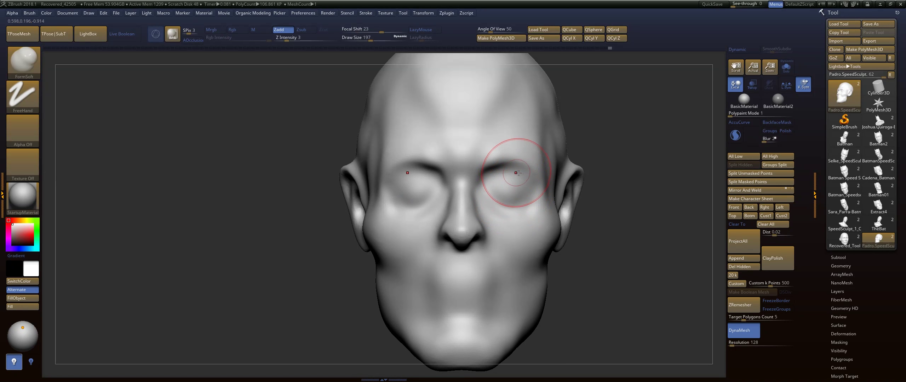
pyautogui.moveTo(624, 168); pyautogui.dragTo(557, 162)
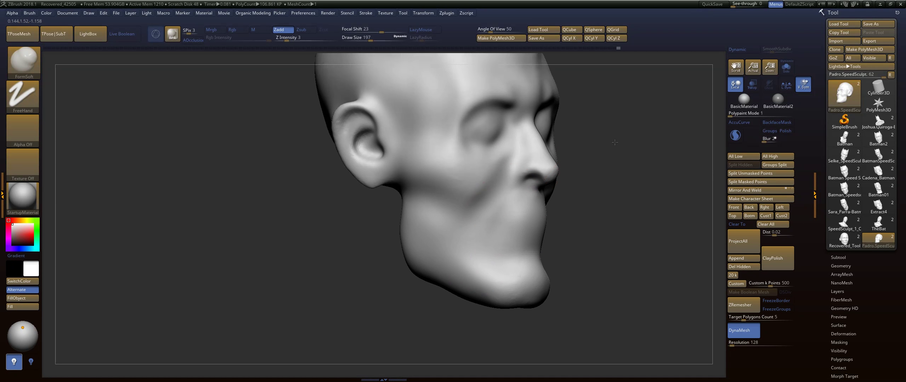
pyautogui.keyDown('alt'); pyautogui.moveTo(491, 206); pyautogui.dragTo(492, 214); pyautogui.keyUp('alt')
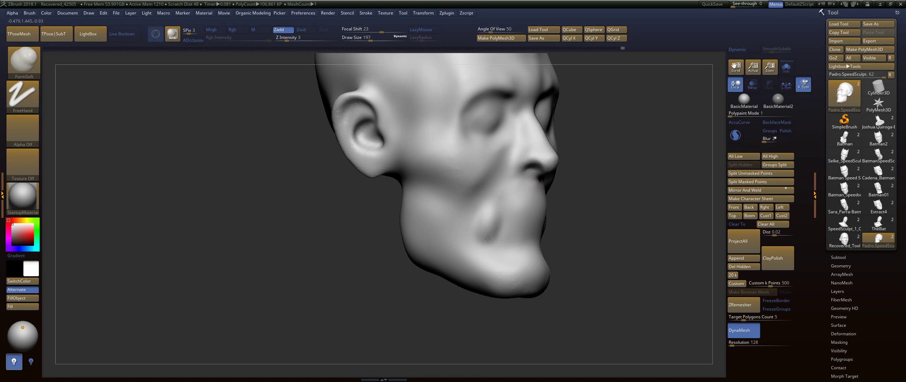
pyautogui.moveTo(623, 170); pyautogui.dragTo(531, 166)
# Step: Carve the mouth line across the lower face with DamStandard
pyautogui.press('b')
pyautogui.press('d')
pyautogui.press('s')
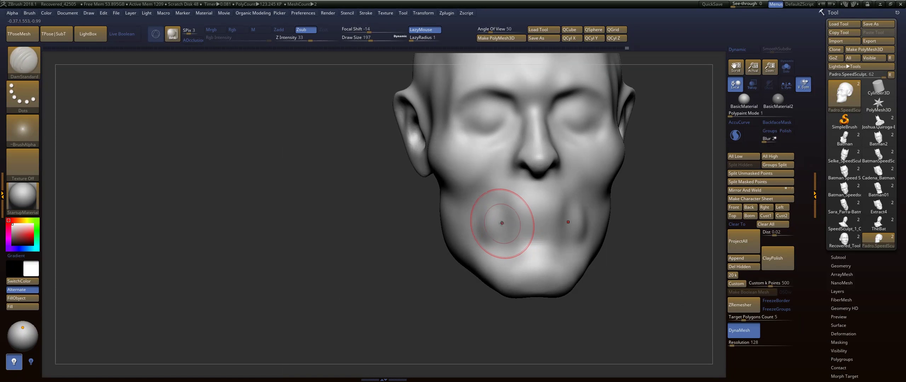
pyautogui.moveTo(502, 223); pyautogui.dragTo(577, 218)
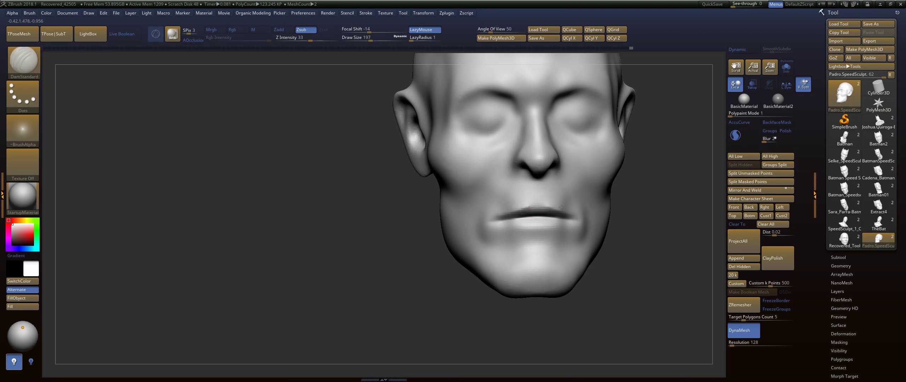
pyautogui.moveTo(611, 225)
pyautogui.mouseDown()
pyautogui.moveTo(660, 232)
pyautogui.moveTo(648, 230)
pyautogui.mouseUp()
pyautogui.moveTo(588, 211)
pyautogui.mouseDown()
pyautogui.moveTo(617, 198)
pyautogui.moveTo(537, 206)
pyautogui.mouseUp()
# Step: Pull the upper and lower lips into shape with the Move brush
pyautogui.press('b')
pyautogui.press('Escape')
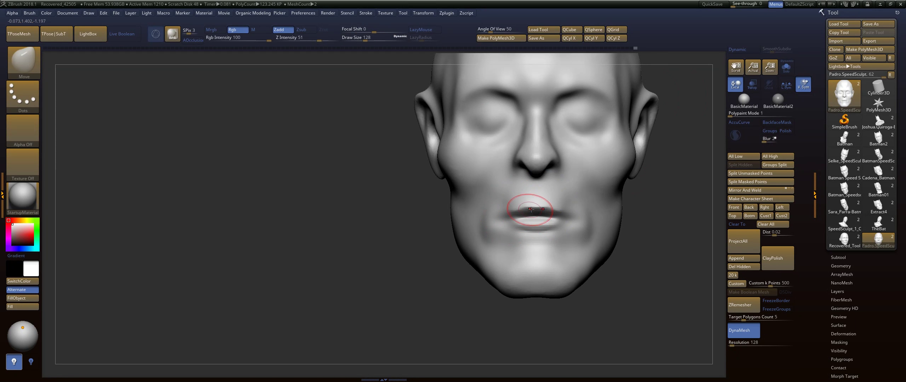
pyautogui.moveTo(522, 204)
pyautogui.mouseDown()
pyautogui.moveTo(506, 213)
pyautogui.moveTo(510, 244)
pyautogui.moveTo(555, 199)
pyautogui.mouseUp()
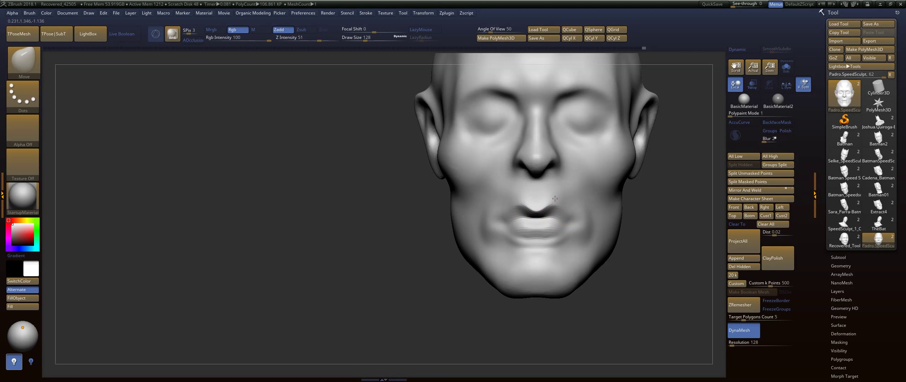
pyautogui.moveTo(556, 200); pyautogui.dragTo(637, 216, button='right')
# Step: Reselect DamStandard and rotate the head back to a front view
pyautogui.press('b')
pyautogui.press('d')
pyautogui.press('s')
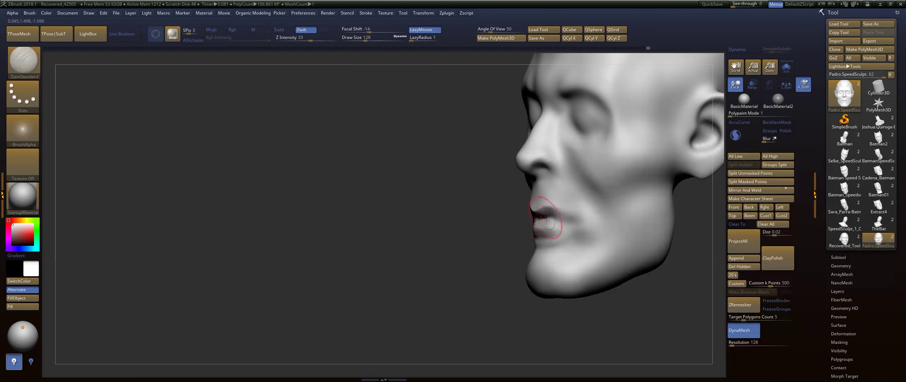
pyautogui.moveTo(579, 229); pyautogui.dragTo(549, 192, button='right')
# Step: Select FormSoft and build up the mouth area
pyautogui.press('b')
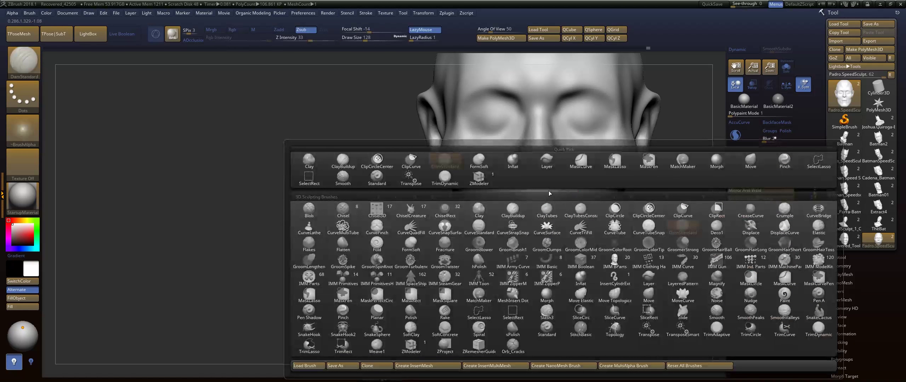
pyautogui.press('f')
pyautogui.press('s')
pyautogui.moveTo(539, 195); pyautogui.dragTo(540, 213)
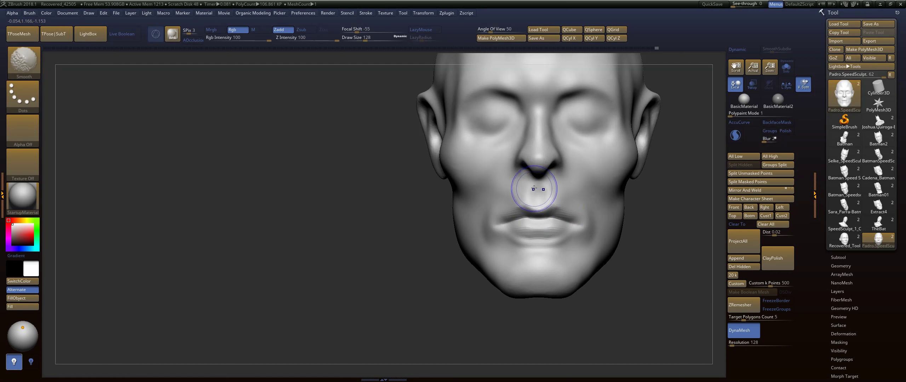
pyautogui.moveTo(540, 212); pyautogui.dragTo(540, 217, button='right')
pyautogui.press('b')
pyautogui.press('Escape')
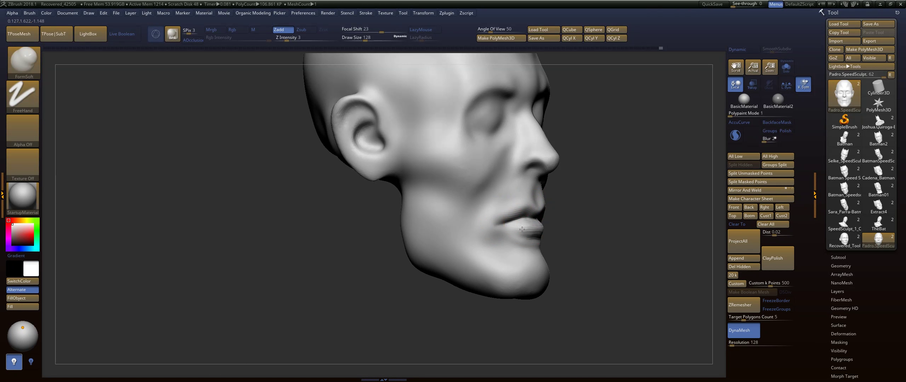
# Step: Build up the lower lip, shrink the brush to 212, and smooth the mouth corner and cheek
pyautogui.moveTo(597, 222); pyautogui.dragTo(539, 212)
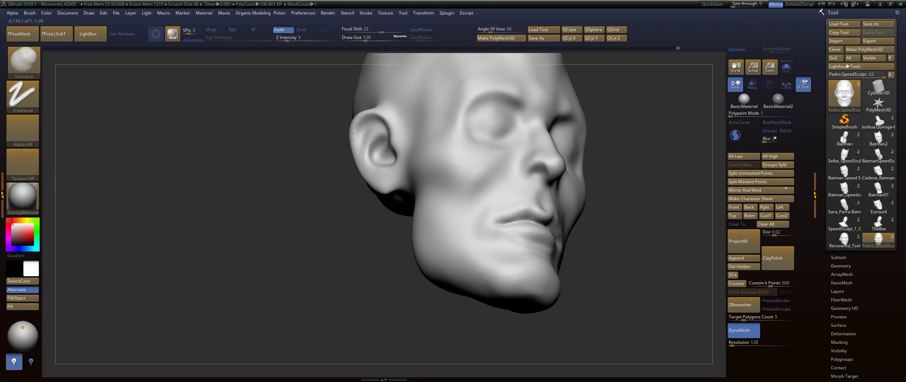
pyautogui.moveTo(524, 217); pyautogui.dragTo(506, 220)
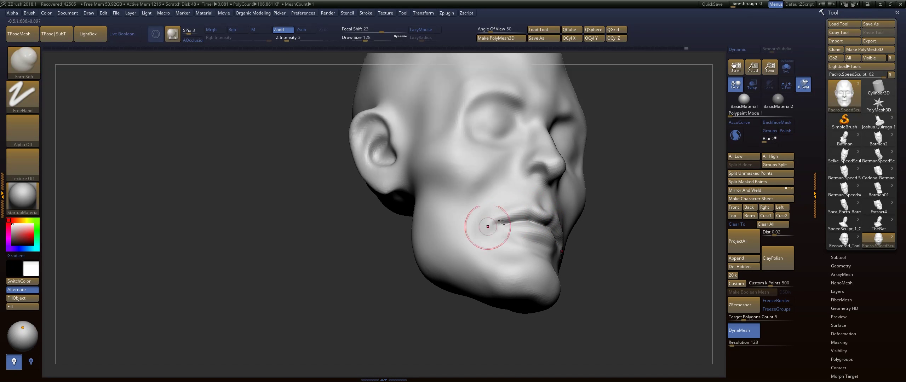
pyautogui.moveTo(627, 176)
pyautogui.keyDown('shift'); pyautogui.mouseDown()
pyautogui.moveTo(647, 188)
pyautogui.moveTo(499, 260)
pyautogui.mouseUp(); pyautogui.keyUp('shift')
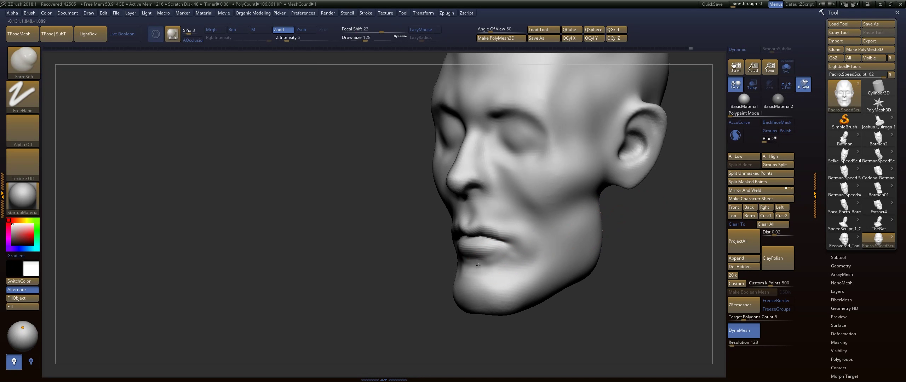
pyautogui.press('shift')
pyautogui.moveTo(425, 262); pyautogui.dragTo(461, 262)
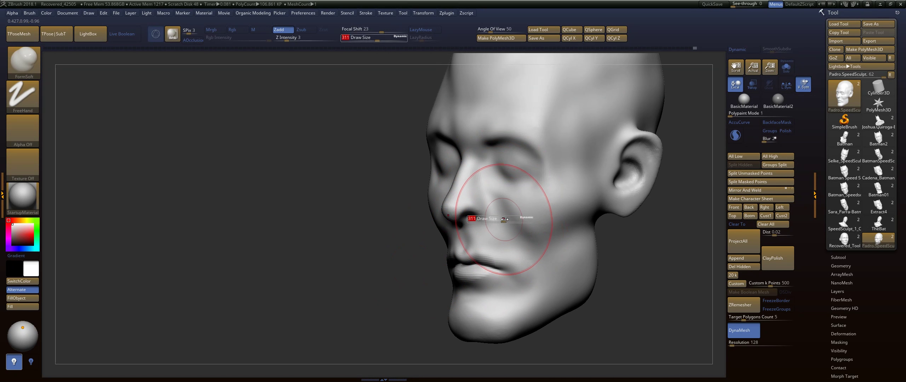
pyautogui.press('[')
pyautogui.press('[')
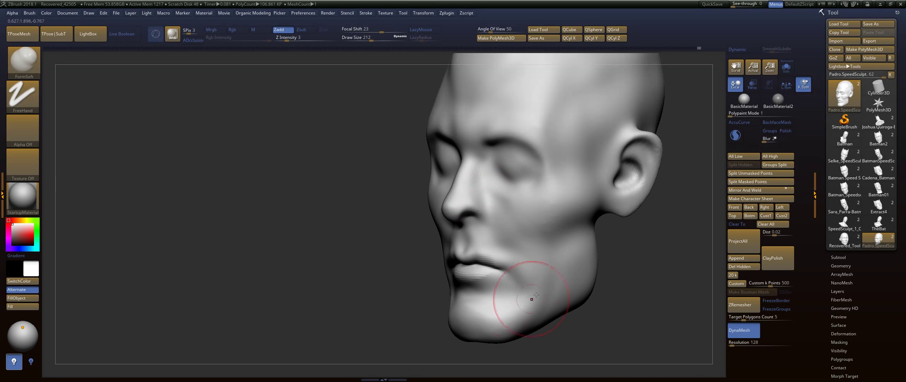
pyautogui.moveTo(533, 324); pyautogui.dragTo(552, 248)
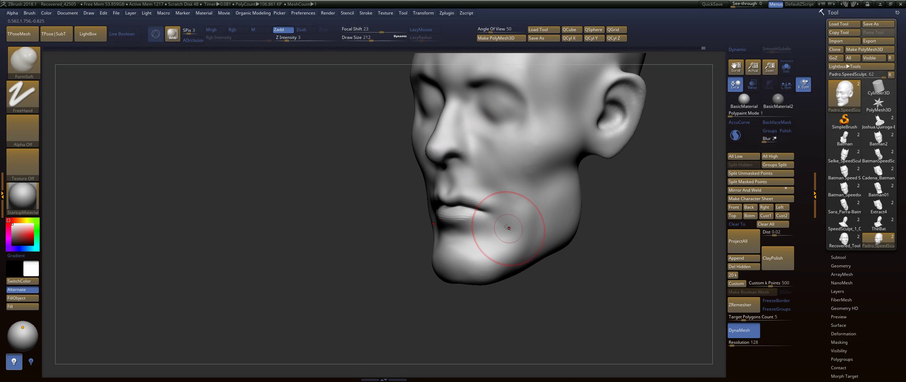
pyautogui.moveTo(507, 227); pyautogui.dragTo(505, 221)
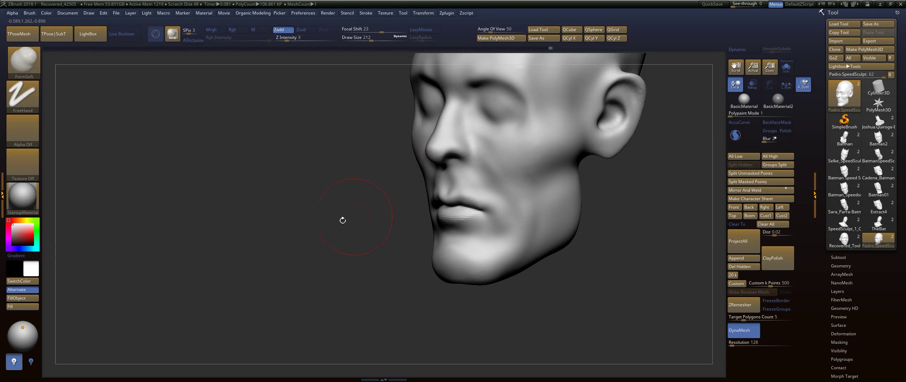
pyautogui.moveTo(343, 220); pyautogui.dragTo(476, 179)
pyautogui.press('s')
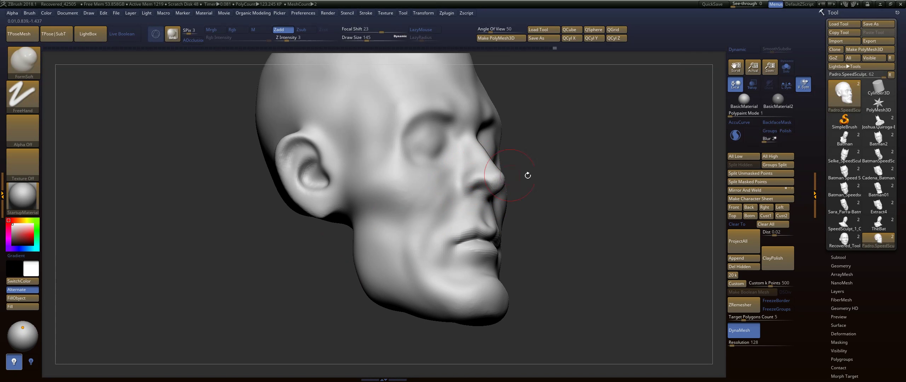
pyautogui.press('b')
pyautogui.press('s')
pyautogui.press('t')
pyautogui.moveTo(556, 179); pyautogui.dragTo(474, 207)
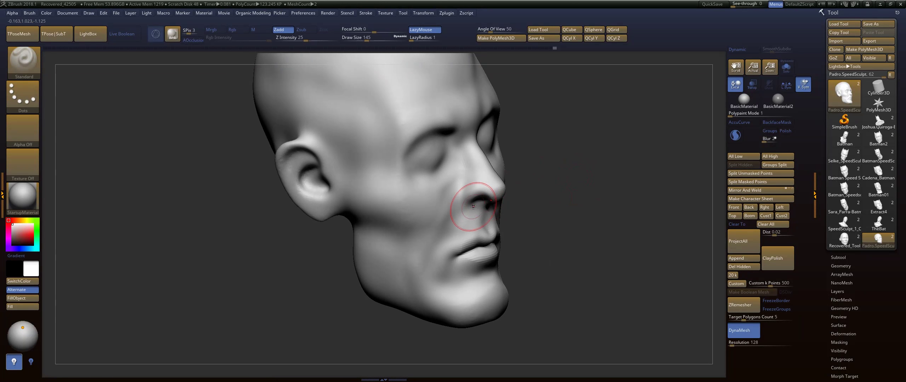
pyautogui.moveTo(477, 200)
pyautogui.mouseDown(button='right')
pyautogui.moveTo(589, 174)
pyautogui.moveTo(475, 202)
pyautogui.mouseUp(button='right')
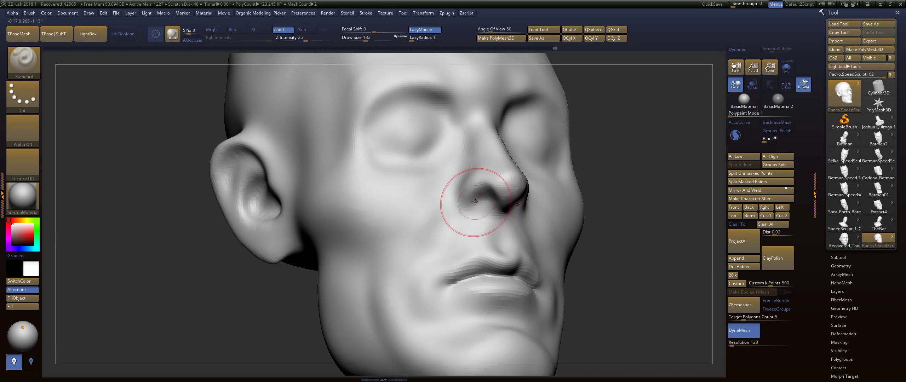
pyautogui.press('s')
pyautogui.moveTo(476, 202)
pyautogui.mouseDown()
pyautogui.moveTo(467, 202)
pyautogui.moveTo(494, 199)
pyautogui.mouseUp()
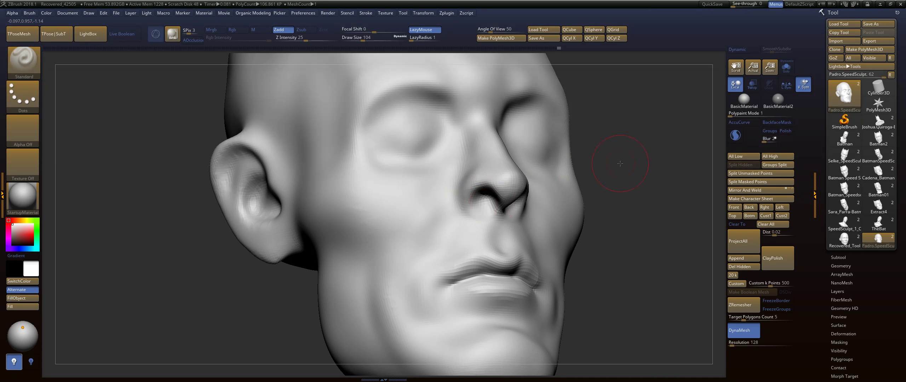
pyautogui.moveTo(639, 157); pyautogui.dragTo(489, 198)
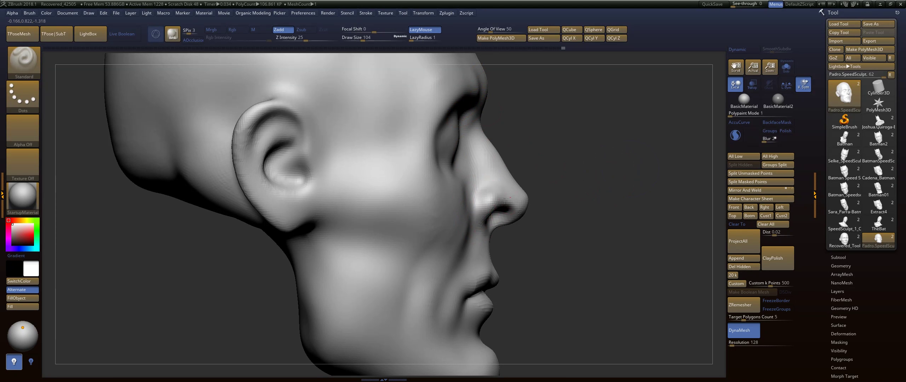
pyautogui.moveTo(638, 159)
pyautogui.mouseDown()
pyautogui.moveTo(590, 165)
pyautogui.moveTo(607, 227)
pyautogui.moveTo(613, 201)
pyautogui.mouseUp()
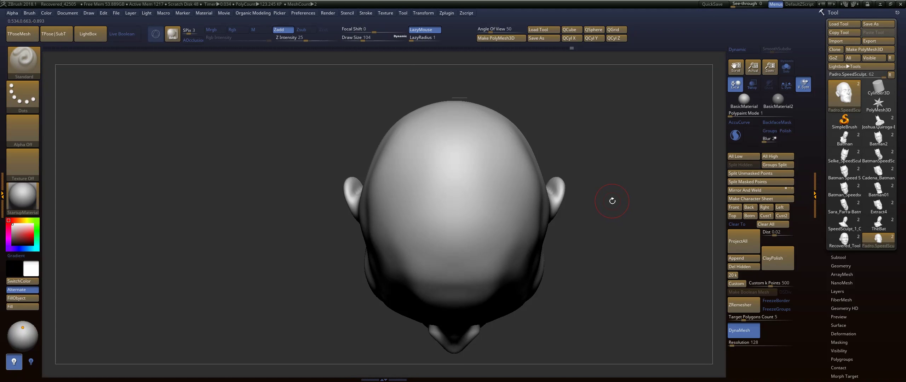
# Step: Select the Move brush at about 492 and smooth the silhouette near both ears
pyautogui.press('b')
pyautogui.press('m')
pyautogui.press('v')
pyautogui.press('s')
pyautogui.moveTo(594, 134)
pyautogui.keyDown('alt'); pyautogui.mouseDown()
pyautogui.moveTo(607, 177)
pyautogui.moveTo(617, 169)
pyautogui.mouseUp(); pyautogui.keyUp('alt')
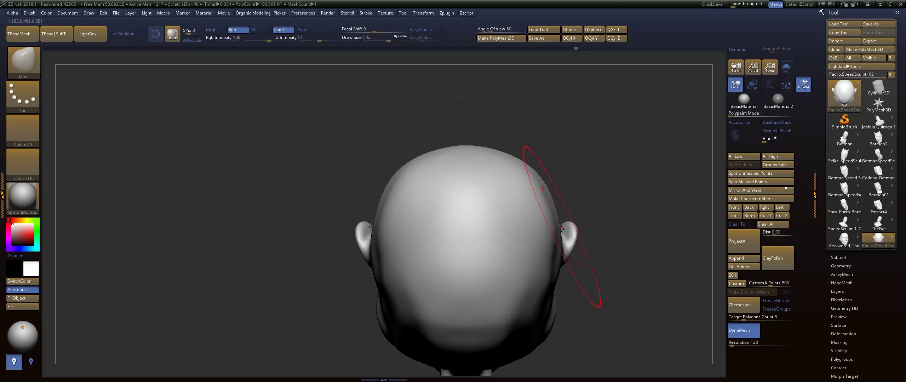
pyautogui.keyDown('shift'); pyautogui.moveTo(551, 234); pyautogui.dragTo(552, 229); pyautogui.keyUp('shift')
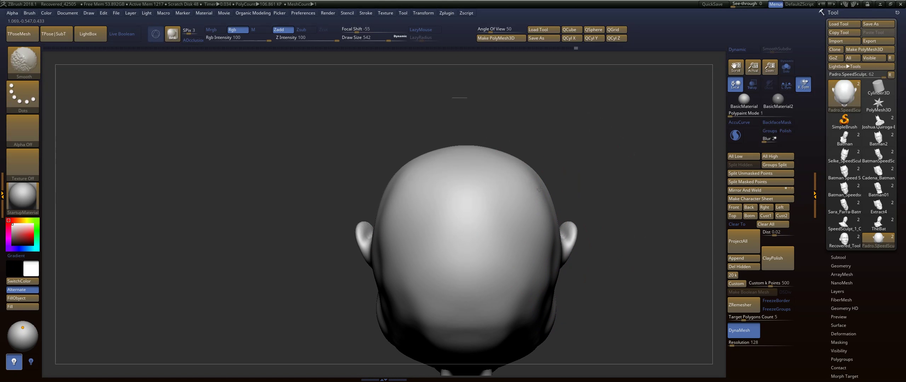
# Step: Reduce the brush size while orbiting to look up under the chin
pyautogui.moveTo(627, 235)
pyautogui.mouseDown()
pyautogui.moveTo(394, 213)
pyautogui.moveTo(423, 218)
pyautogui.moveTo(407, 211)
pyautogui.mouseUp()
pyautogui.press('s')
pyautogui.moveTo(336, 281); pyautogui.dragTo(366, 236)
pyautogui.press('s')
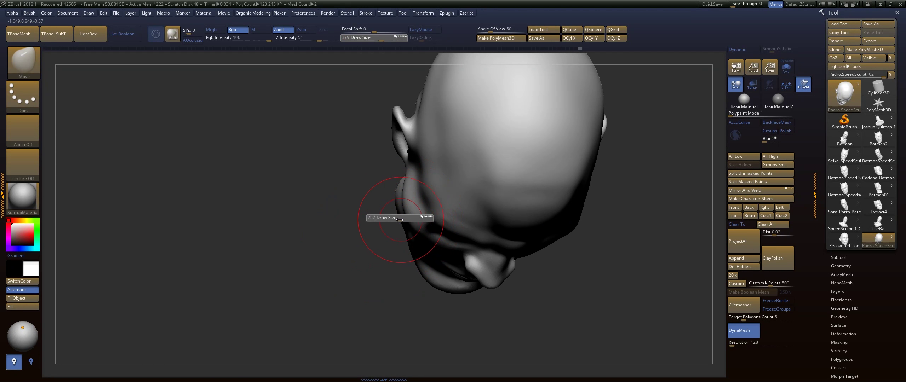
pyautogui.moveTo(397, 213); pyautogui.dragTo(384, 212)
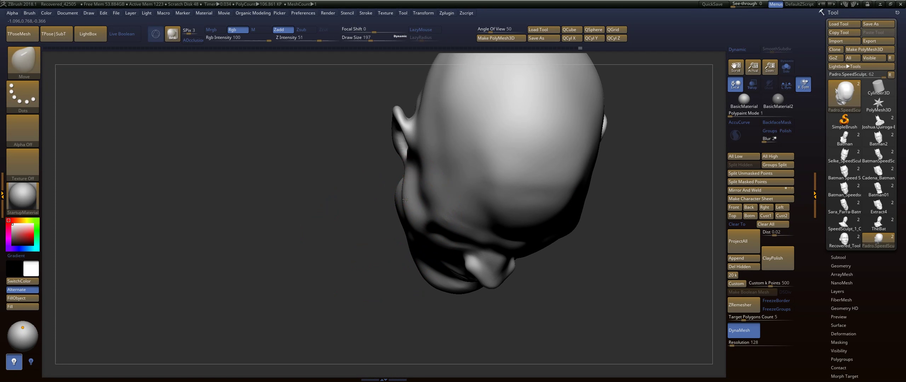
pyautogui.moveTo(375, 271)
pyautogui.mouseDown()
pyautogui.moveTo(348, 186)
pyautogui.moveTo(433, 208)
pyautogui.mouseUp()
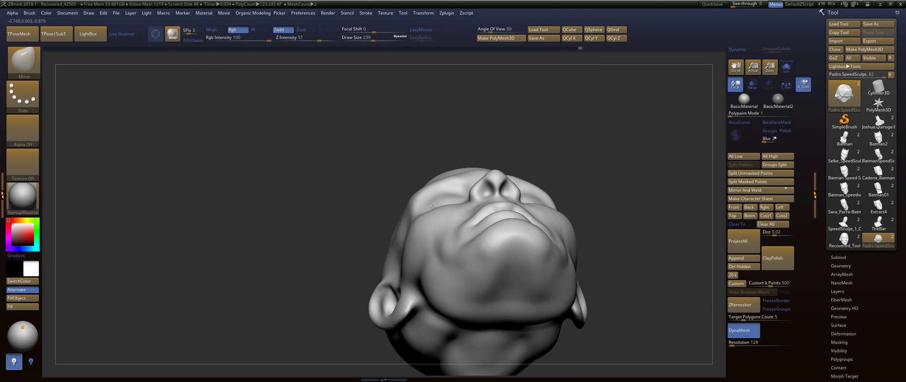
# Step: Select FormSoft and softly build up and smooth the jaw underside symmetrically
pyautogui.moveTo(362, 255); pyautogui.dragTo(407, 233)
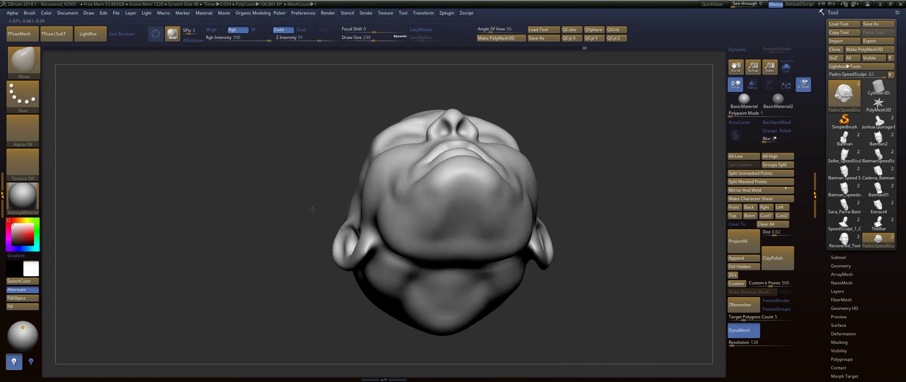
pyautogui.press('b')
pyautogui.press('f')
pyautogui.press('s')
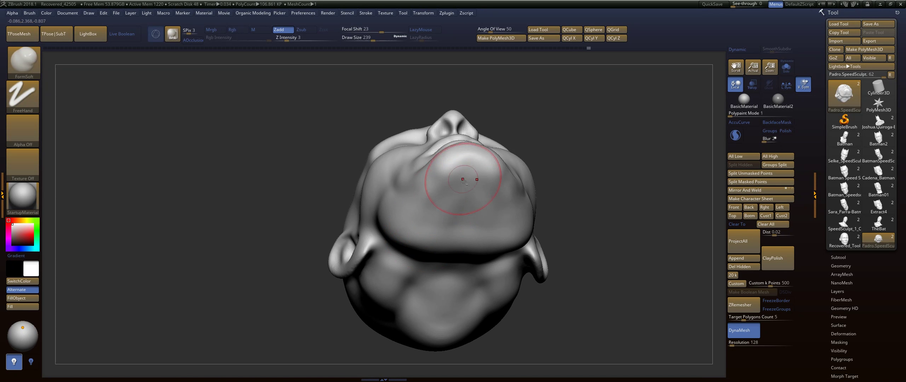
pyautogui.press('shift')
pyautogui.keyDown('shift'); pyautogui.moveTo(444, 208); pyautogui.dragTo(446, 177); pyautogui.keyUp('shift')
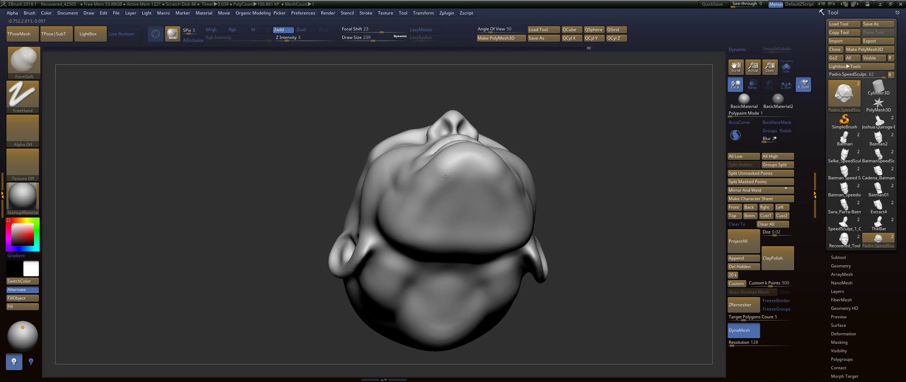
pyautogui.moveTo(424, 224); pyautogui.dragTo(433, 225)
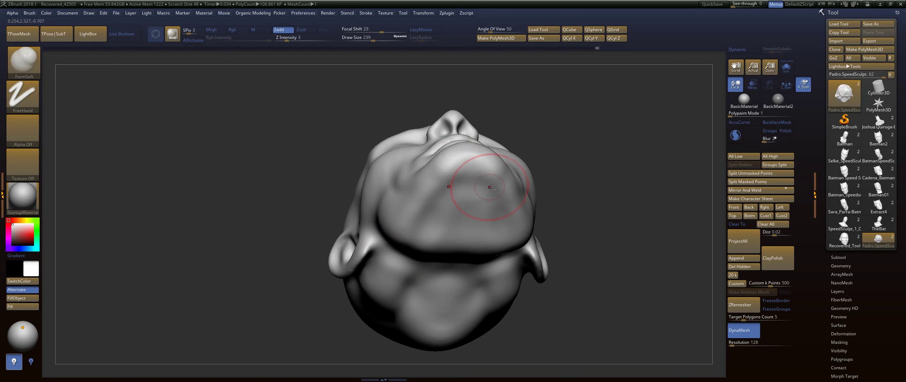
pyautogui.keyDown('shift'); pyautogui.moveTo(433, 183); pyautogui.dragTo(465, 162); pyautogui.keyUp('shift')
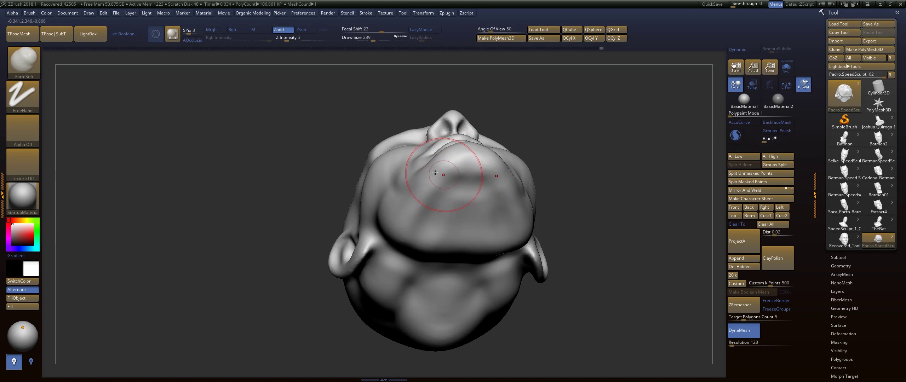
# Step: Orbit past the ear and left profile to a three-quarter front view
pyautogui.press('shift')
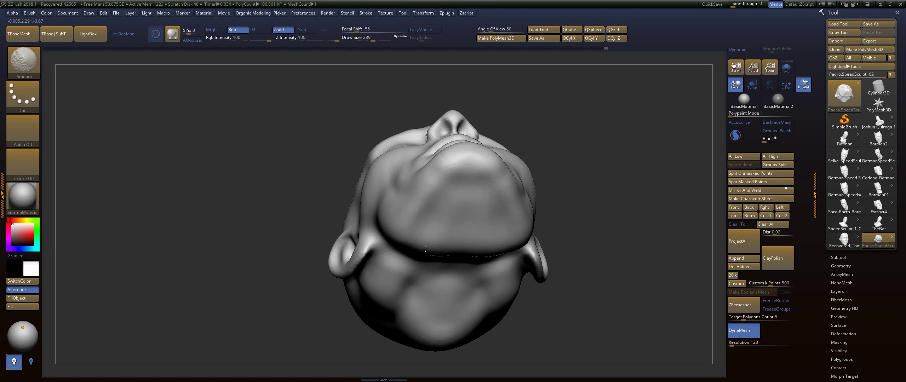
pyautogui.moveTo(552, 234)
pyautogui.mouseDown()
pyautogui.moveTo(645, 184)
pyautogui.moveTo(614, 212)
pyautogui.moveTo(503, 220)
pyautogui.moveTo(498, 210)
pyautogui.mouseUp()
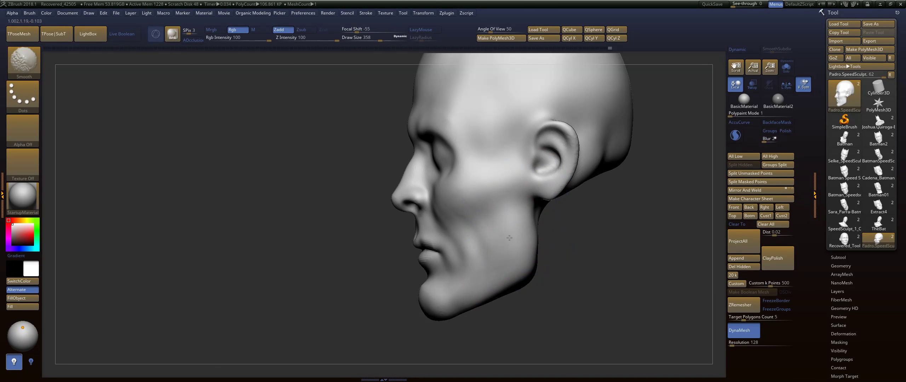
pyautogui.moveTo(573, 255); pyautogui.dragTo(532, 187)
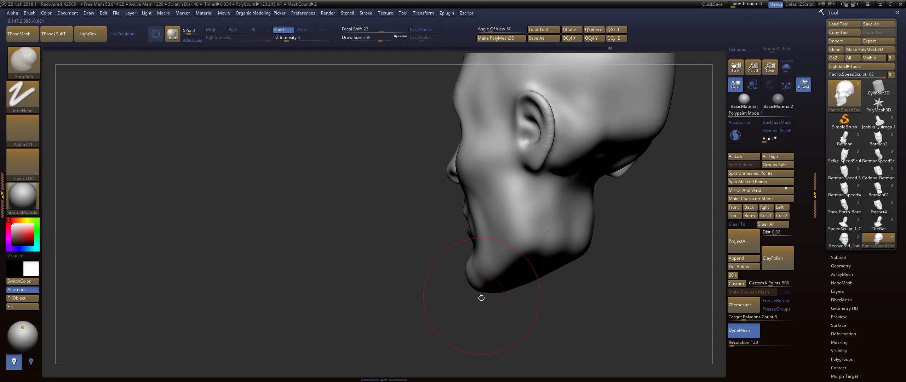
pyautogui.moveTo(479, 297)
pyautogui.mouseDown()
pyautogui.moveTo(568, 264)
pyautogui.moveTo(461, 261)
pyautogui.mouseUp()
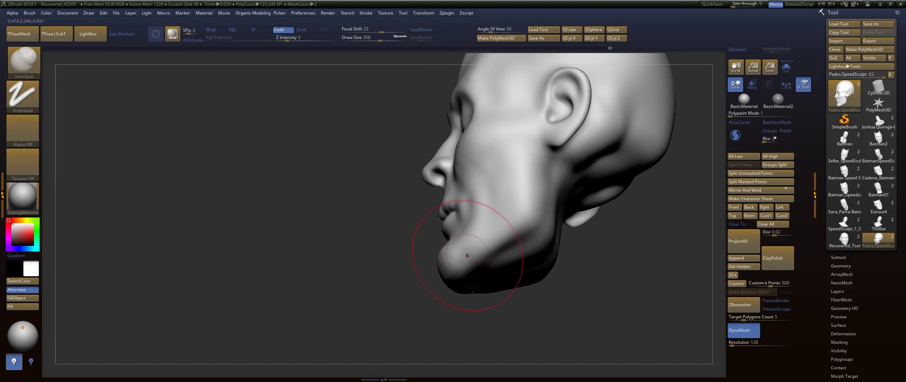
pyautogui.moveTo(407, 308)
pyautogui.mouseDown()
pyautogui.moveTo(449, 309)
pyautogui.moveTo(581, 266)
pyautogui.moveTo(559, 221)
pyautogui.moveTo(475, 203)
pyautogui.mouseUp()
# Step: Shrink the brush to 108, deepen the upper-lip crease, and orbit to review the face
pyautogui.press('[')
pyautogui.press('[')
pyautogui.press('[')
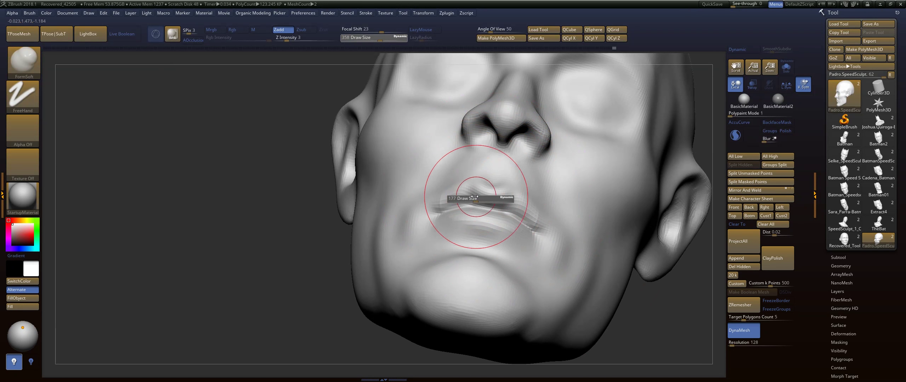
pyautogui.press('[')
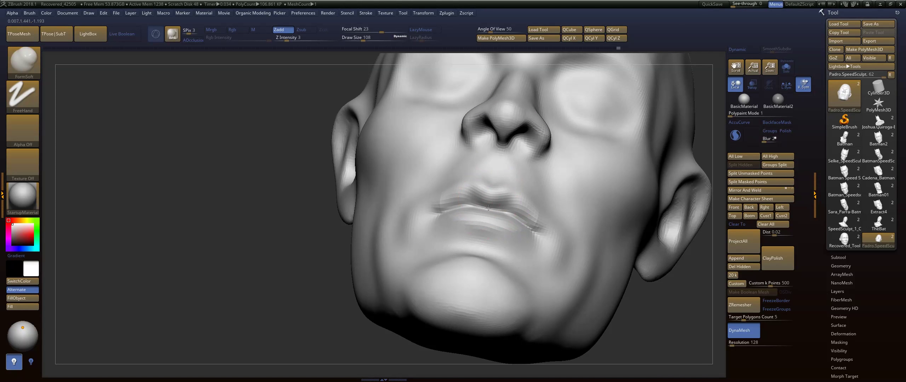
pyautogui.moveTo(534, 228); pyautogui.dragTo(458, 201)
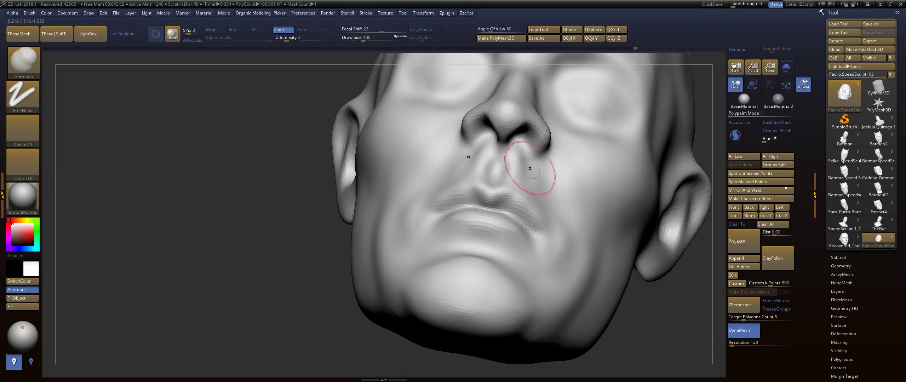
pyautogui.moveTo(456, 74)
pyautogui.mouseDown()
pyautogui.moveTo(447, 100)
pyautogui.moveTo(480, 156)
pyautogui.mouseUp()
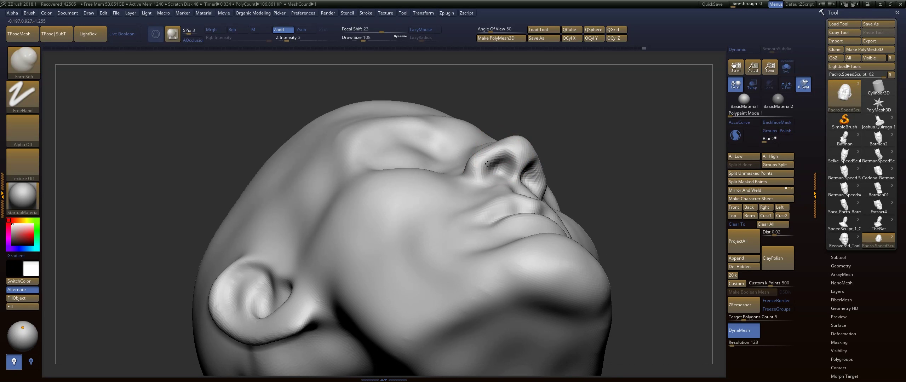
pyautogui.moveTo(514, 157); pyautogui.dragTo(506, 169, button='right')
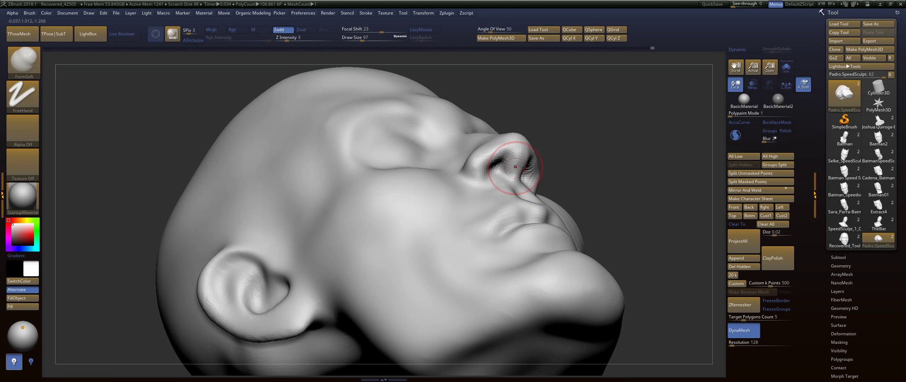
pyautogui.moveTo(540, 134); pyautogui.dragTo(504, 181)
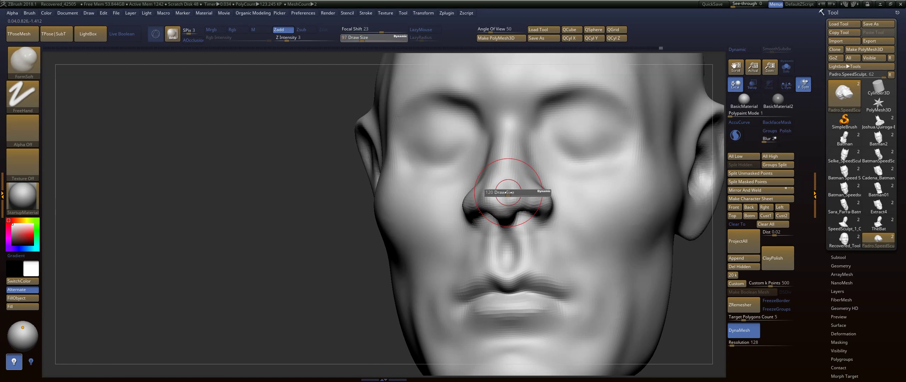
pyautogui.moveTo(513, 213)
pyautogui.mouseDown(button='right')
pyautogui.moveTo(466, 228)
pyautogui.moveTo(539, 209)
pyautogui.mouseUp(button='right')
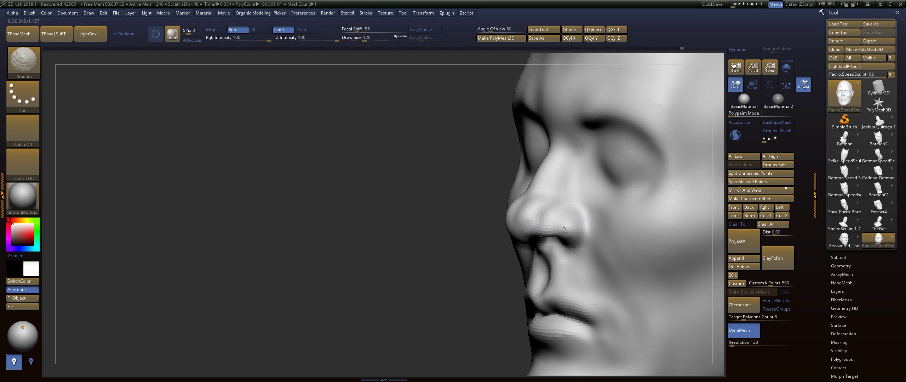
# Step: Shrink the brush to about 71 while tilting the head to show the nose
pyautogui.moveTo(548, 229); pyautogui.dragTo(538, 233, button='right')
pyautogui.press('s')
pyautogui.moveTo(537, 232); pyautogui.dragTo(532, 237)
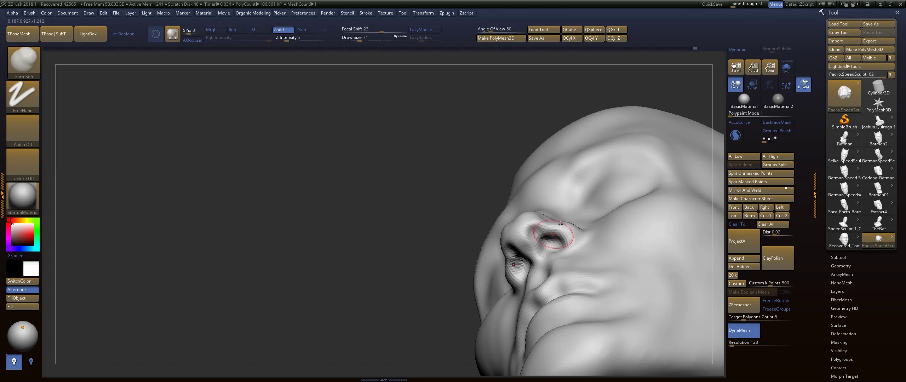
pyautogui.moveTo(561, 223); pyautogui.dragTo(530, 276, button='right')
# Step: Build up and smooth the sides of the nose, ending in a straight front view
pyautogui.press('shift')
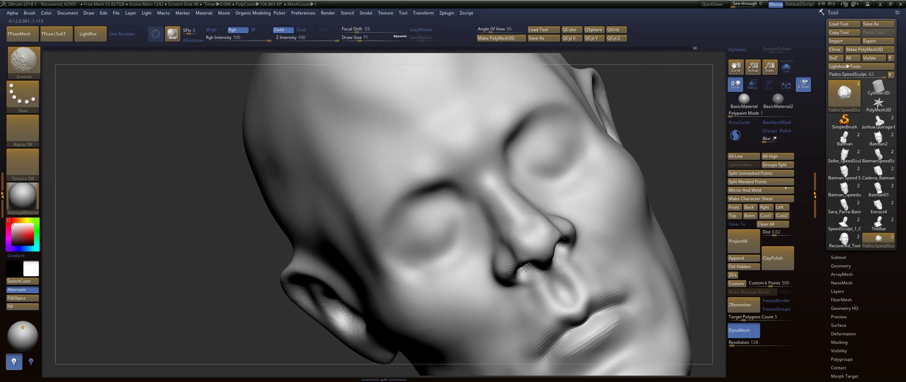
pyautogui.moveTo(668, 121); pyautogui.dragTo(530, 247, button='right')
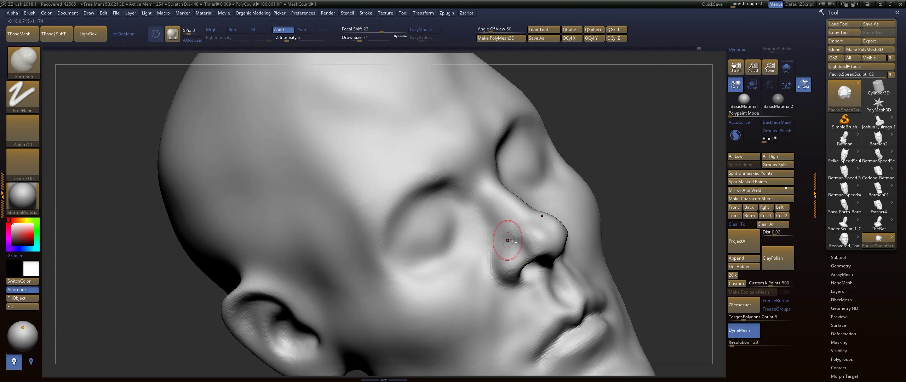
pyautogui.moveTo(513, 240); pyautogui.dragTo(510, 233)
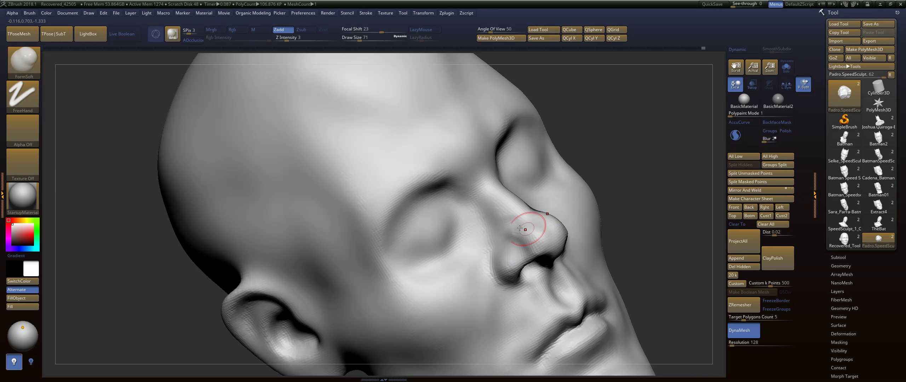
pyautogui.moveTo(653, 138); pyautogui.dragTo(456, 193)
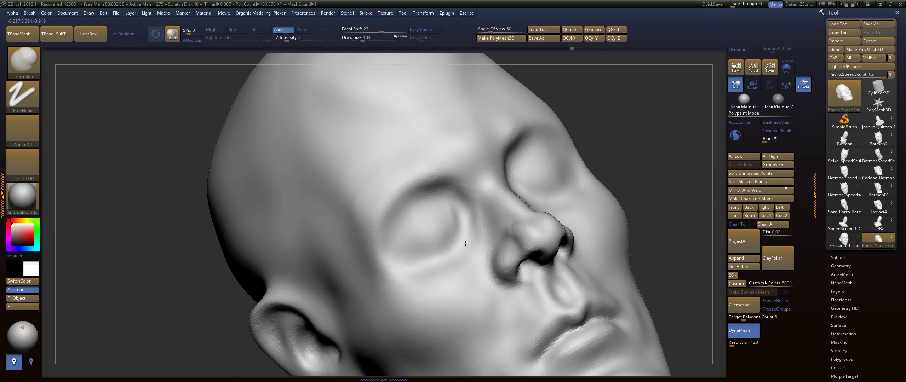
pyautogui.press('shift')
pyautogui.moveTo(405, 263)
pyautogui.mouseDown()
pyautogui.moveTo(585, 150)
pyautogui.moveTo(586, 116)
pyautogui.moveTo(548, 120)
pyautogui.moveTo(575, 124)
pyautogui.mouseUp()
# Step: Resize the Move brush to 305, then 430, while orbiting under the chin and to left profile
pyautogui.press('s')
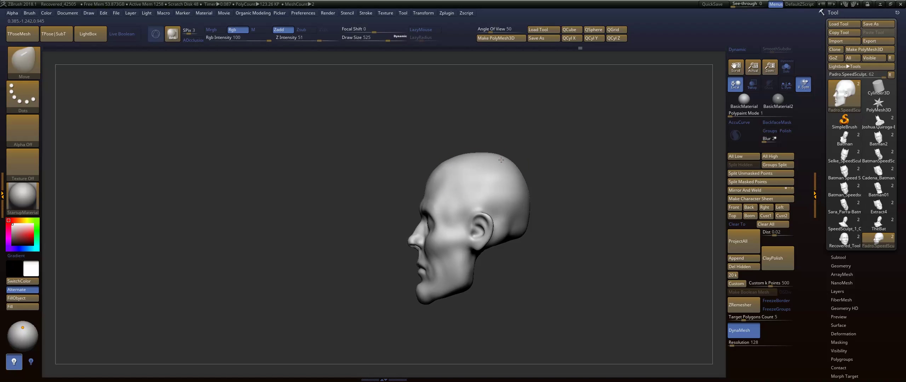
pyautogui.press(']')
pyautogui.press(']')
pyautogui.press(']')
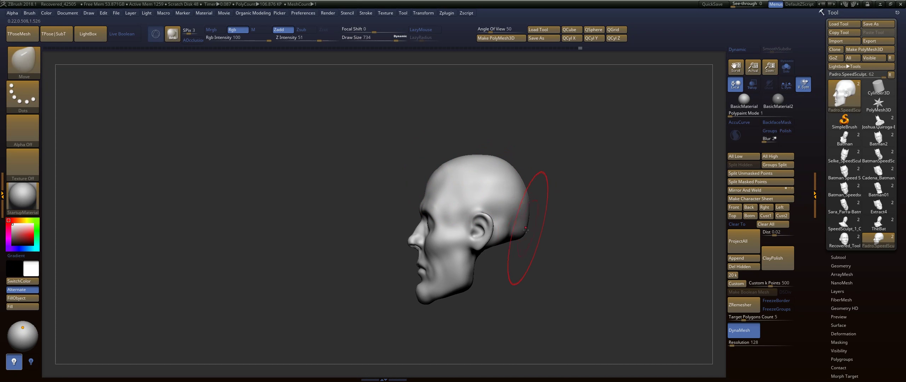
pyautogui.moveTo(523, 237)
pyautogui.mouseDown(button='right')
pyautogui.moveTo(507, 206)
pyautogui.moveTo(492, 227)
pyautogui.mouseUp(button='right')
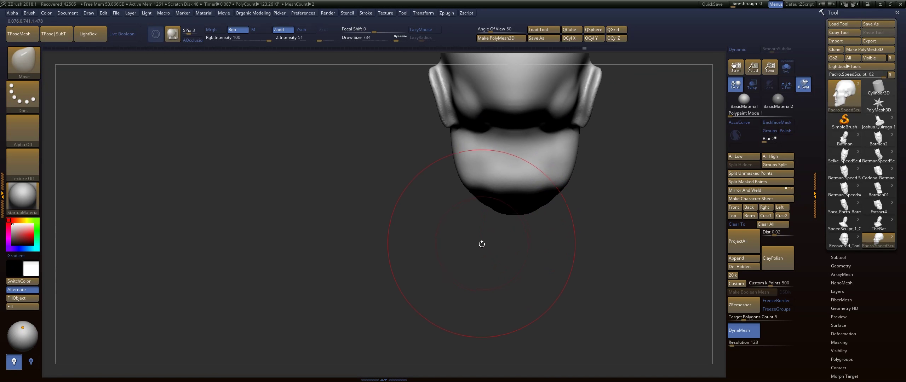
pyautogui.press('s')
pyautogui.moveTo(492, 227); pyautogui.dragTo(461, 227)
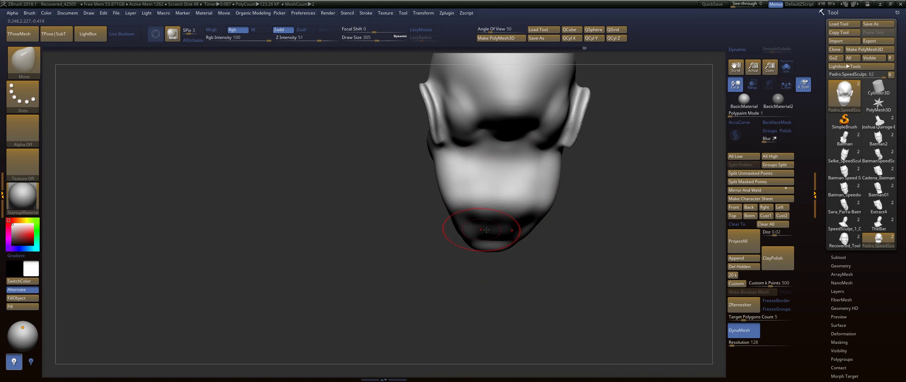
pyautogui.moveTo(502, 224)
pyautogui.mouseDown(button='right')
pyautogui.moveTo(558, 227)
pyautogui.moveTo(495, 271)
pyautogui.mouseUp(button='right')
pyautogui.press('s')
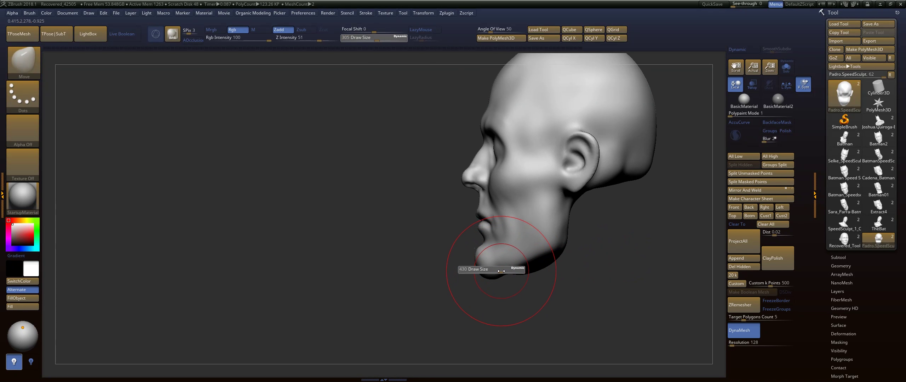
pyautogui.moveTo(497, 278); pyautogui.dragTo(506, 278)
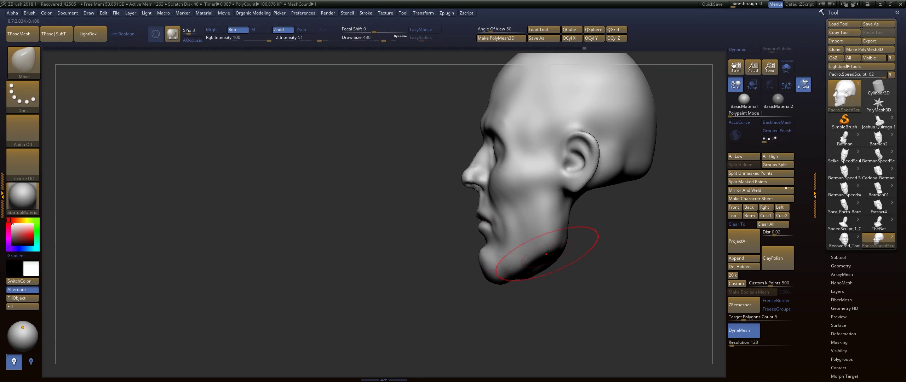
# Step: Smooth the jaw and cheek, pull the mouth and chin forward, and set the brush to 286
pyautogui.press('shift')
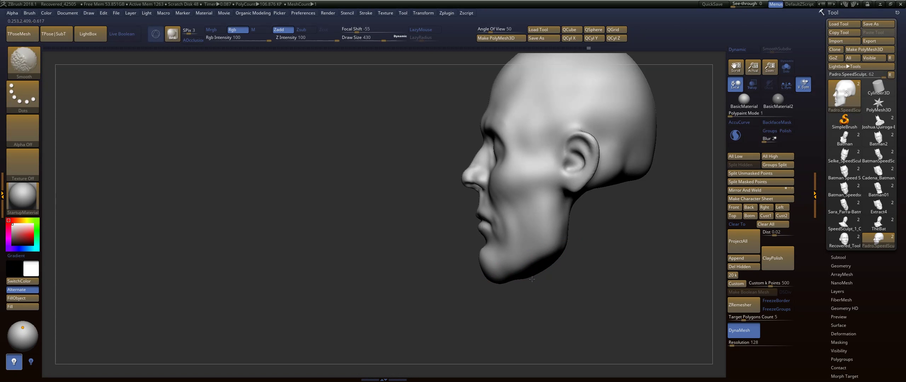
pyautogui.keyDown('shift'); pyautogui.moveTo(532, 279); pyautogui.dragTo(501, 281); pyautogui.keyUp('shift')
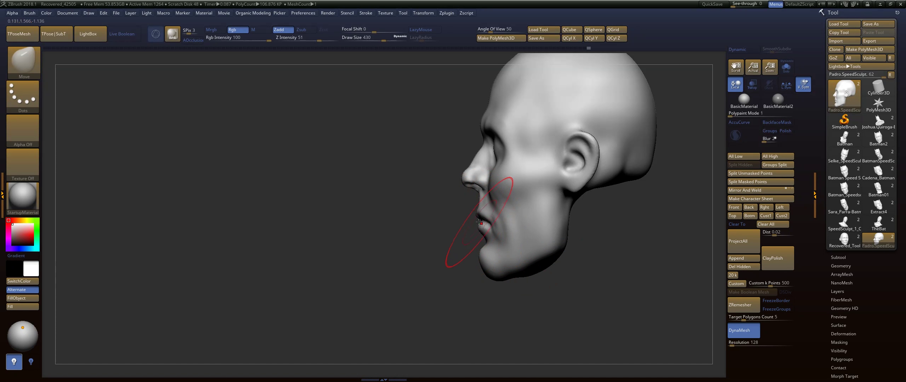
pyautogui.moveTo(480, 223); pyautogui.dragTo(471, 218)
pyautogui.press('s')
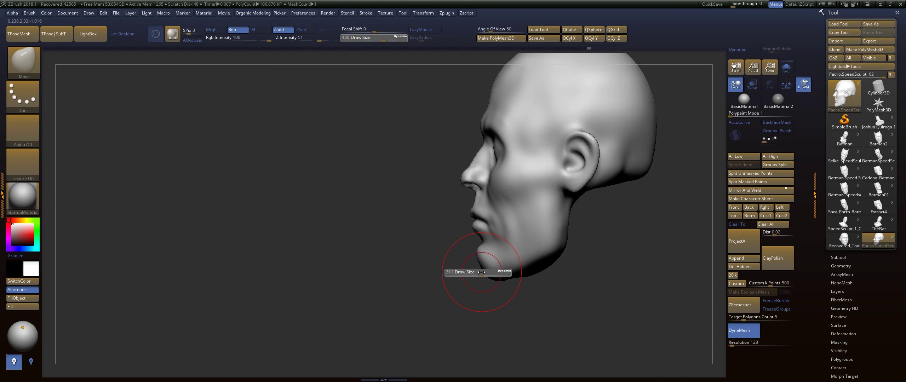
pyautogui.moveTo(488, 275); pyautogui.dragTo(480, 271)
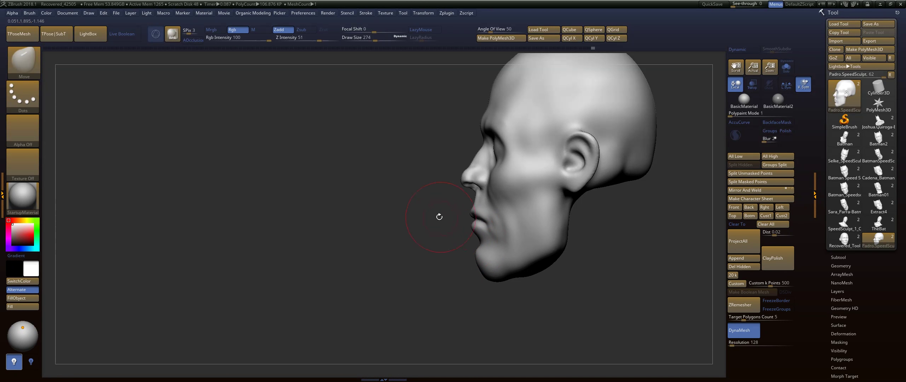
pyautogui.moveTo(439, 217)
pyautogui.mouseDown()
pyautogui.moveTo(480, 229)
pyautogui.moveTo(460, 198)
pyautogui.mouseUp()
pyautogui.press('s')
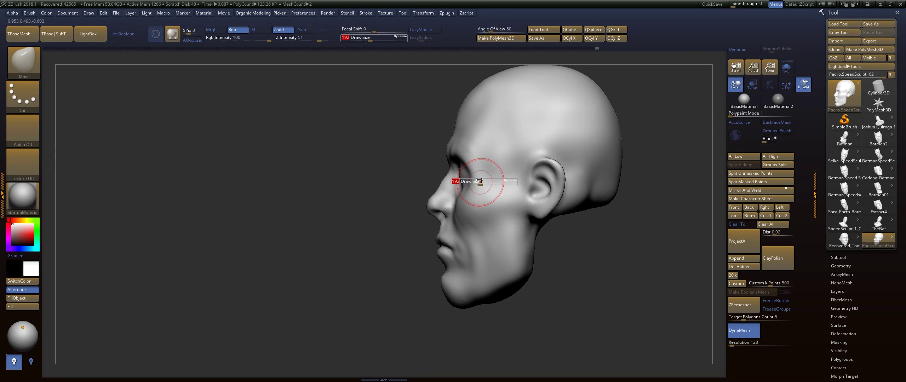
pyautogui.press(']')
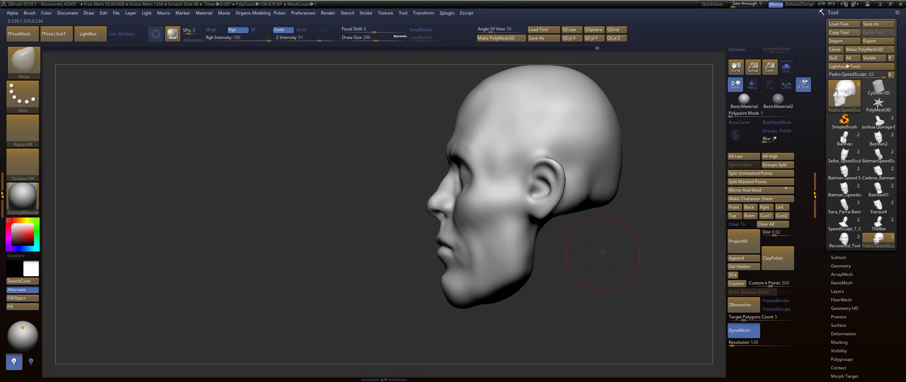
pyautogui.moveTo(615, 217)
pyautogui.mouseDown()
pyautogui.moveTo(628, 246)
pyautogui.moveTo(497, 320)
pyautogui.mouseUp()
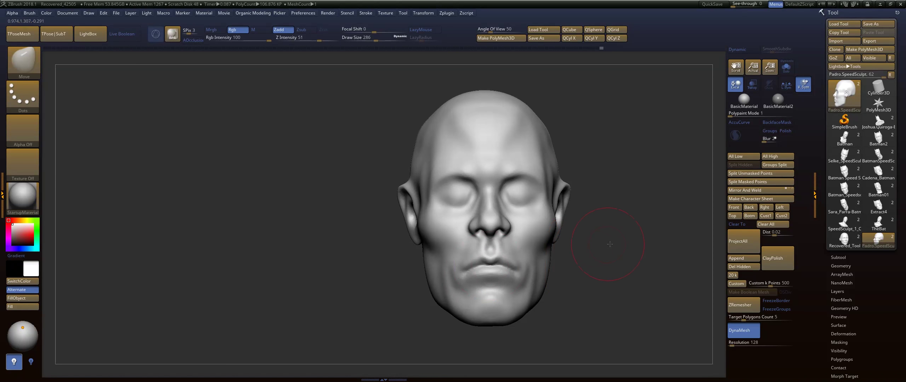
# Step: Reshape both ears symmetrically from the front and top views, smoothing, then reduce the brush to 163
pyautogui.moveTo(611, 245)
pyautogui.mouseDown()
pyautogui.moveTo(464, 280)
pyautogui.moveTo(451, 273)
pyautogui.moveTo(561, 171)
pyautogui.mouseUp()
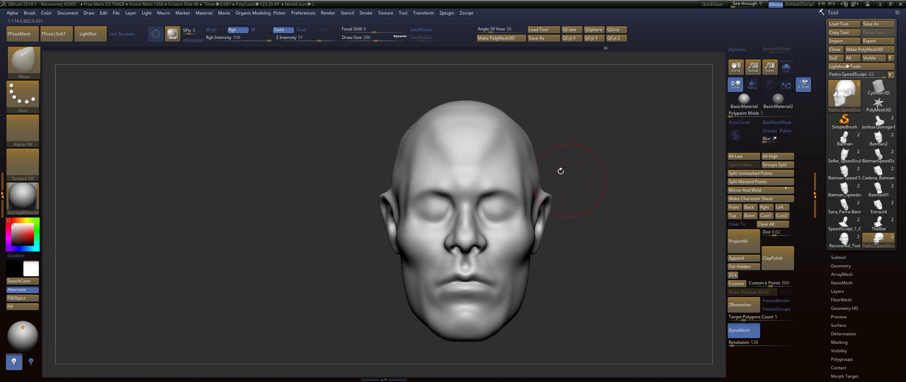
pyautogui.moveTo(567, 136); pyautogui.dragTo(545, 136)
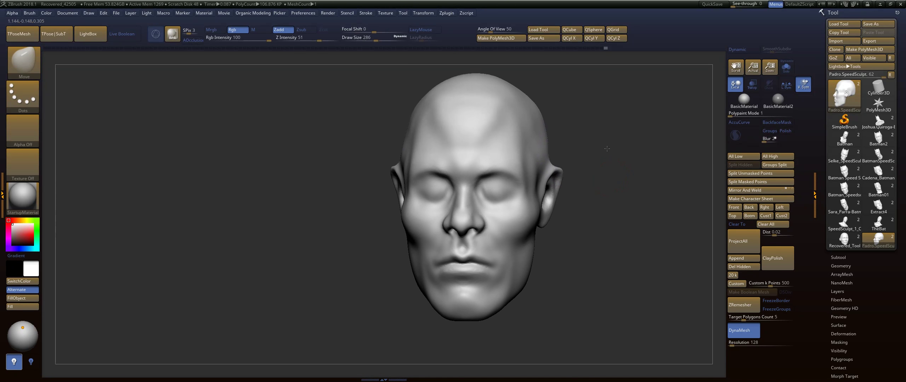
pyautogui.keyDown('shift'); pyautogui.moveTo(545, 163); pyautogui.dragTo(550, 168); pyautogui.keyUp('shift')
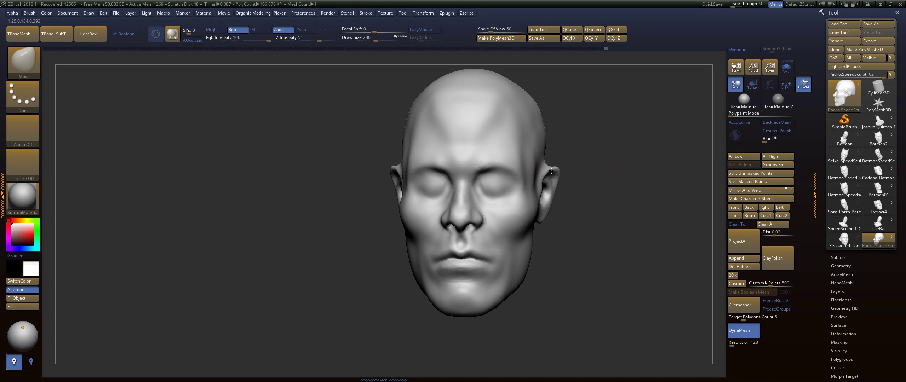
pyautogui.press('shift')
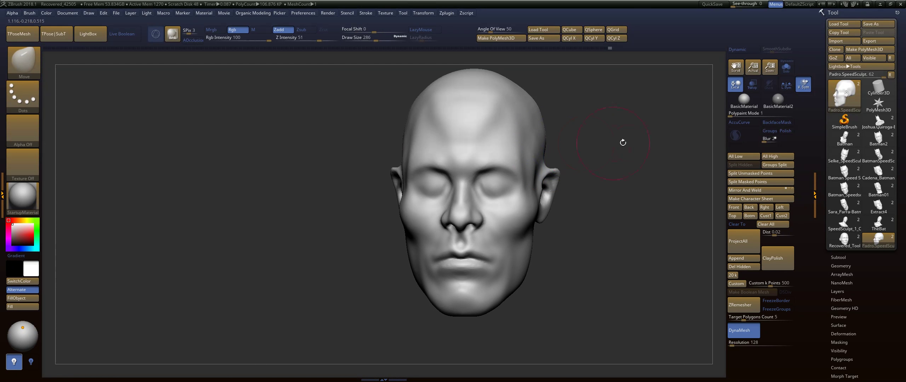
pyautogui.keyDown('shift'); pyautogui.moveTo(621, 142); pyautogui.dragTo(549, 173); pyautogui.keyUp('shift')
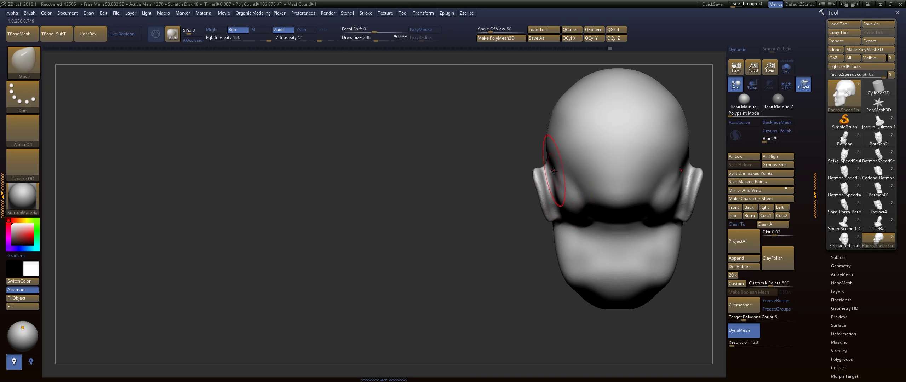
pyautogui.moveTo(565, 202); pyautogui.dragTo(501, 215)
pyautogui.press('shift')
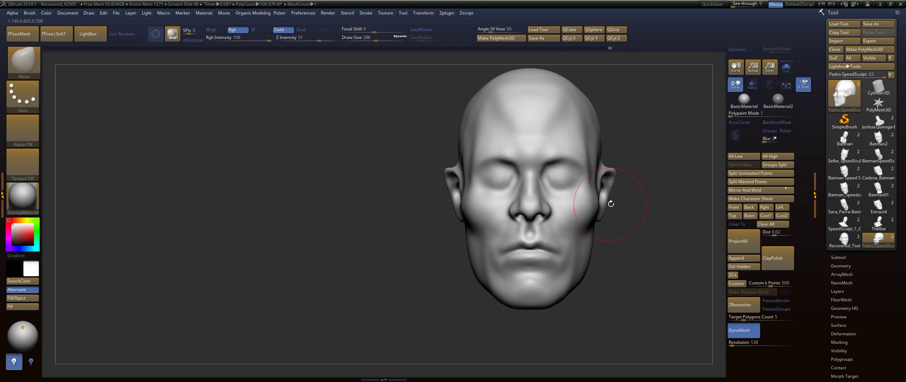
pyautogui.press('s')
pyautogui.moveTo(627, 177); pyautogui.dragTo(615, 173)
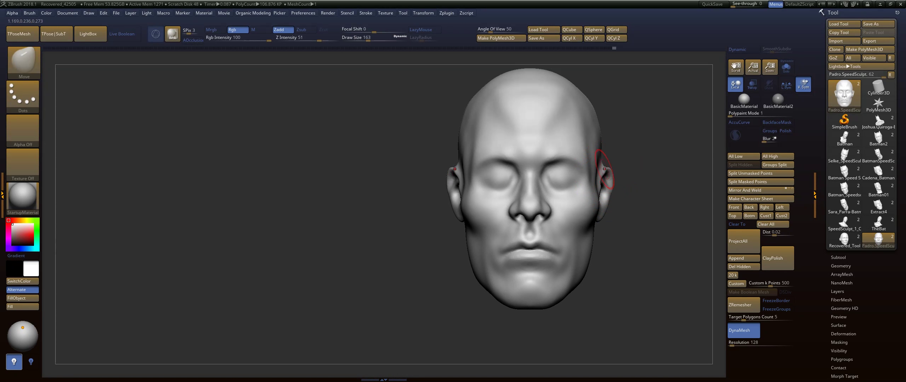
# Step: Check the left profile, subtly refine the lips from the front, and shrink the brush to 158
pyautogui.press('shift')
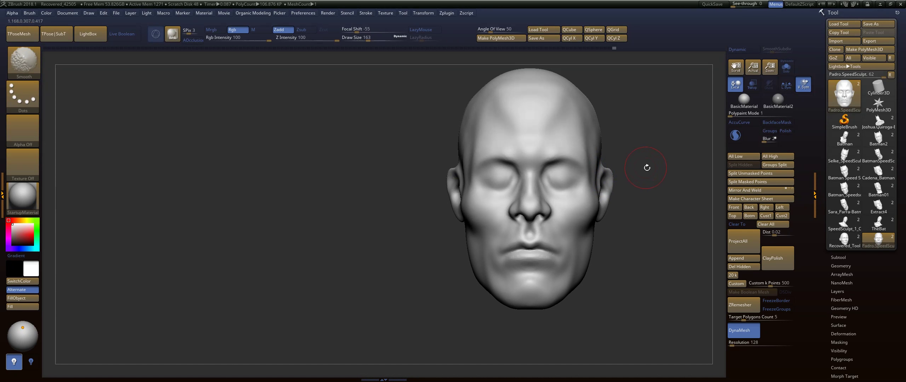
pyautogui.moveTo(648, 168)
pyautogui.keyDown('shift'); pyautogui.mouseDown()
pyautogui.moveTo(606, 184)
pyautogui.moveTo(602, 171)
pyautogui.moveTo(629, 174)
pyautogui.moveTo(591, 181)
pyautogui.mouseUp(); pyautogui.keyUp('shift')
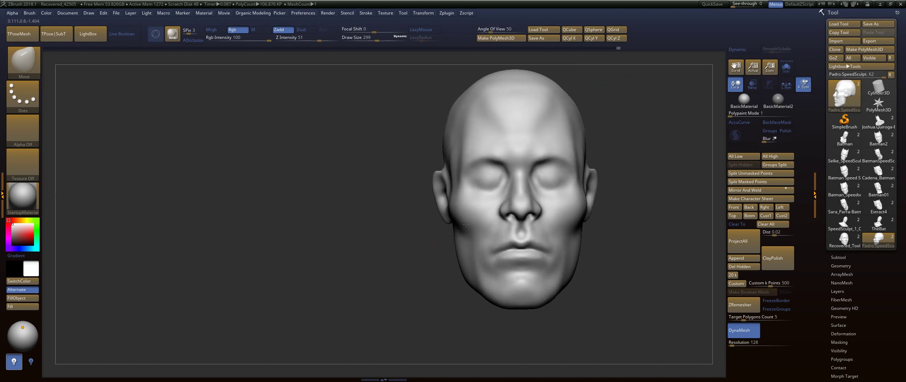
pyautogui.moveTo(694, 191)
pyautogui.keyDown('shift'); pyautogui.mouseDown()
pyautogui.moveTo(652, 194)
pyautogui.moveTo(652, 181)
pyautogui.moveTo(591, 168)
pyautogui.moveTo(591, 198)
pyautogui.mouseUp(); pyautogui.keyUp('shift')
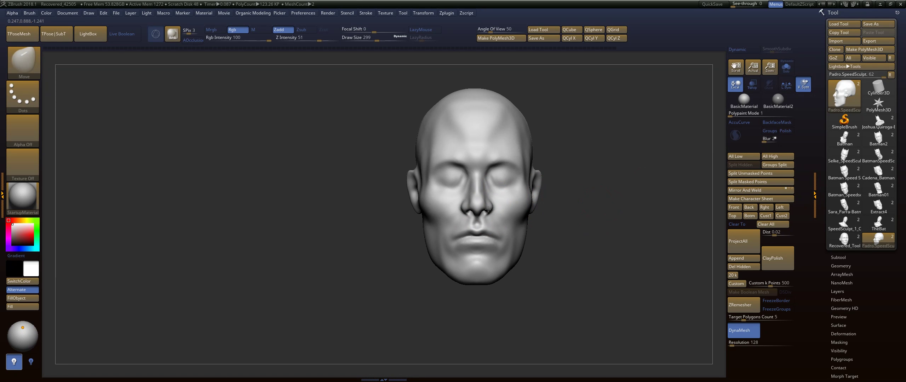
pyautogui.moveTo(478, 255)
pyautogui.mouseDown()
pyautogui.moveTo(487, 243)
pyautogui.moveTo(501, 245)
pyautogui.mouseUp()
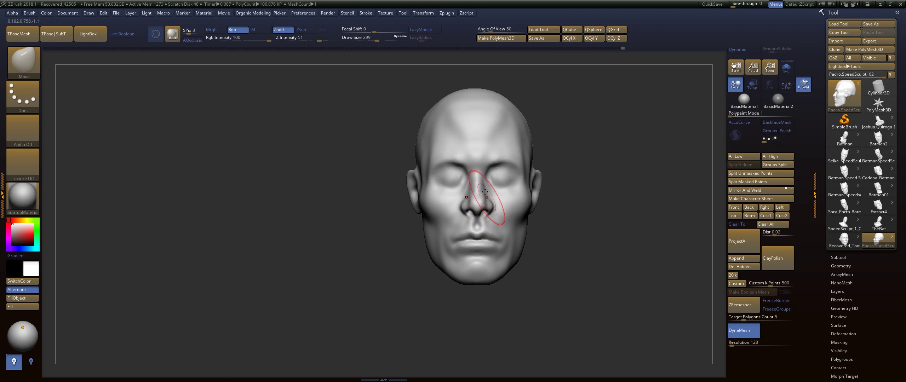
pyautogui.press('s')
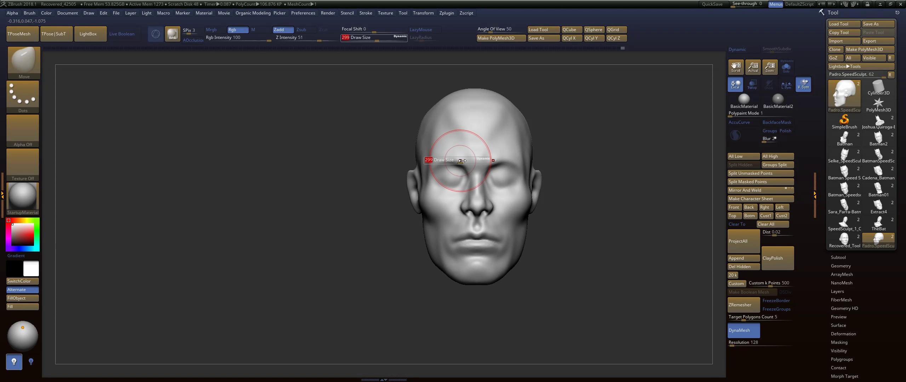
pyautogui.moveTo(483, 162); pyautogui.dragTo(447, 158)
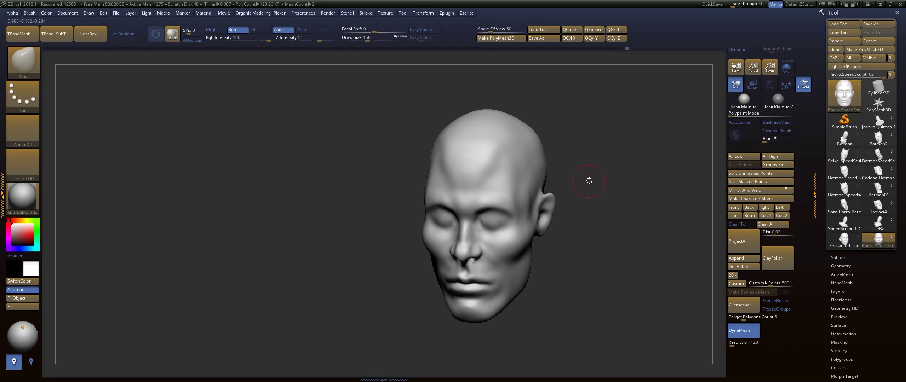
# Step: Resize the brush from 422 to 257 and turn the head to a three-quarter view
pyautogui.press('s')
pyautogui.moveTo(504, 194)
pyautogui.mouseDown()
pyautogui.moveTo(521, 194)
pyautogui.moveTo(488, 200)
pyautogui.mouseUp()
pyautogui.press('s')
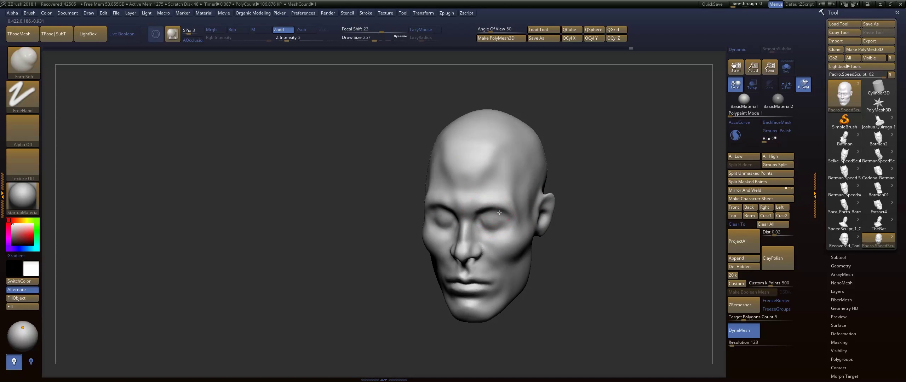
pyautogui.press('shift')
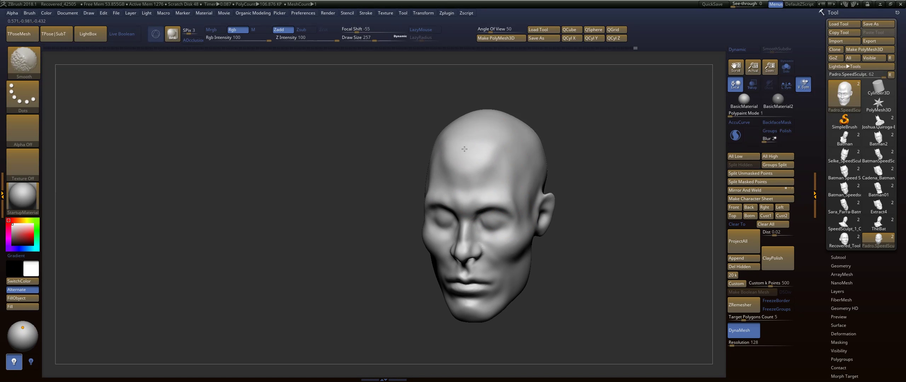
pyautogui.moveTo(553, 155)
pyautogui.mouseDown()
pyautogui.moveTo(597, 153)
pyautogui.moveTo(617, 165)
pyautogui.moveTo(603, 144)
pyautogui.mouseUp()
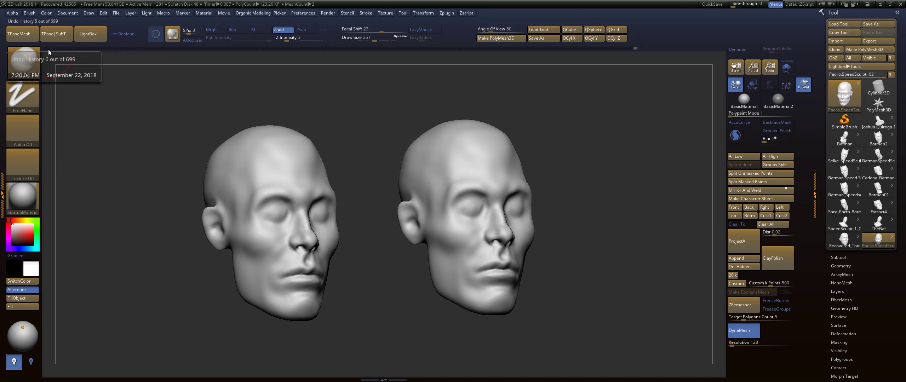
# Step: Revert the left head to an earlier undo-history state and smooth the right head's cheek hollow
pyautogui.click(48, 50)
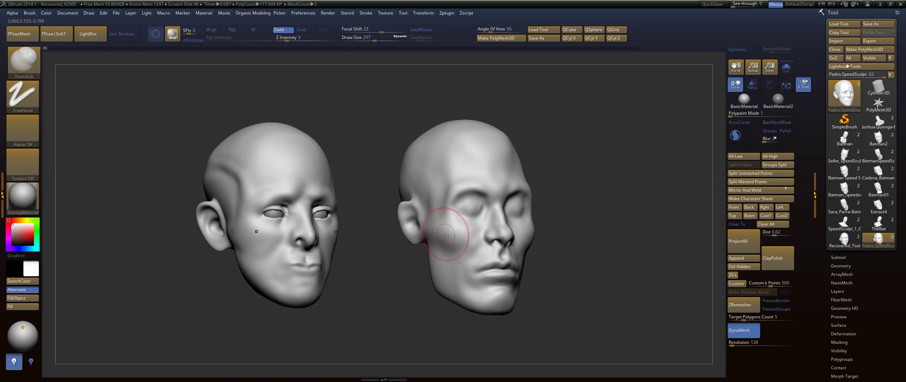
pyautogui.moveTo(435, 254)
pyautogui.keyDown('shift'); pyautogui.mouseDown()
pyautogui.moveTo(433, 236)
pyautogui.moveTo(455, 286)
pyautogui.mouseUp(); pyautogui.keyUp('shift')
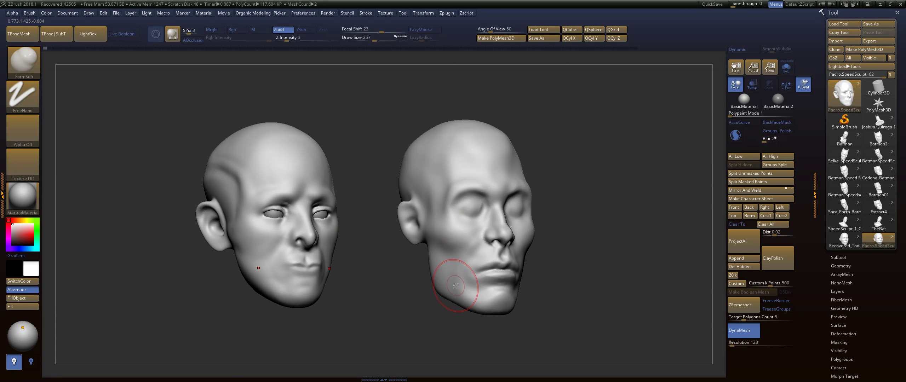